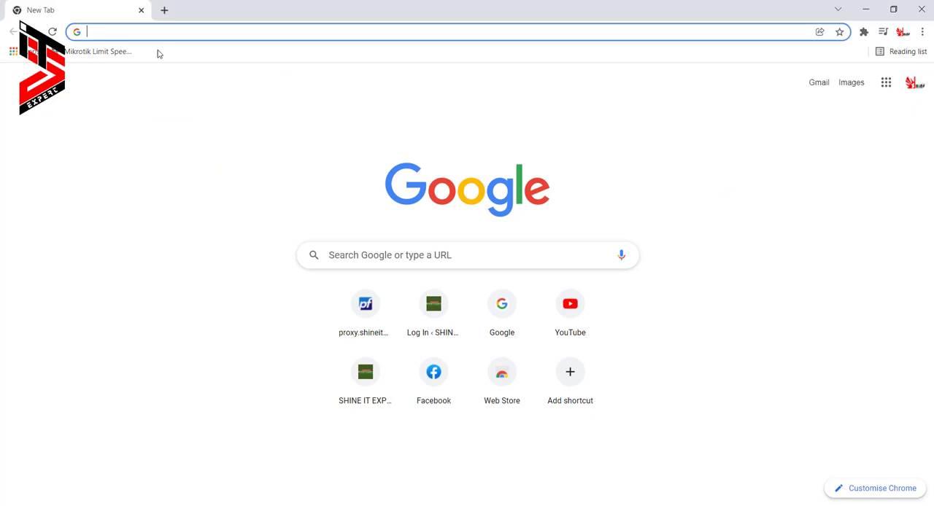
- Open the pfSense web interface at 192.168.1.1 and review the System Information on its dashboard
{"action": "type", "text": "192.168.1.1"}
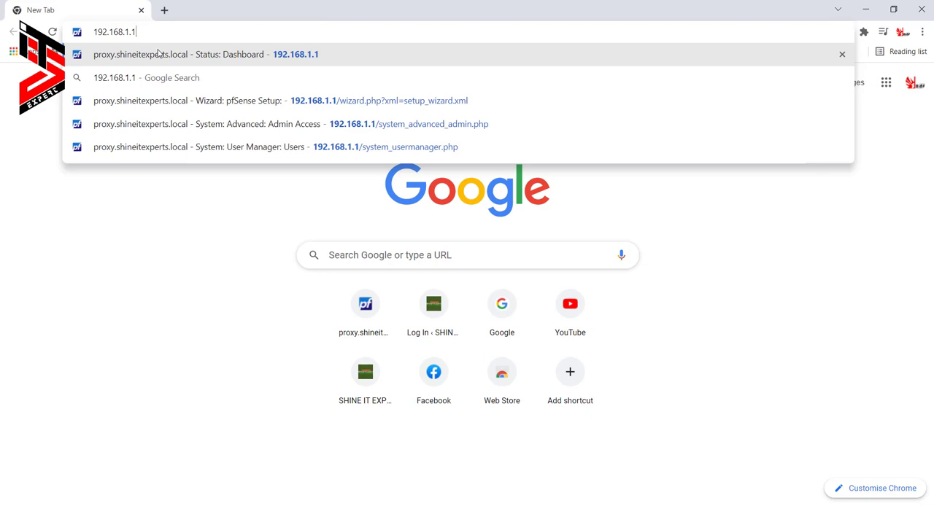
{"action": "key", "text": "Return"}
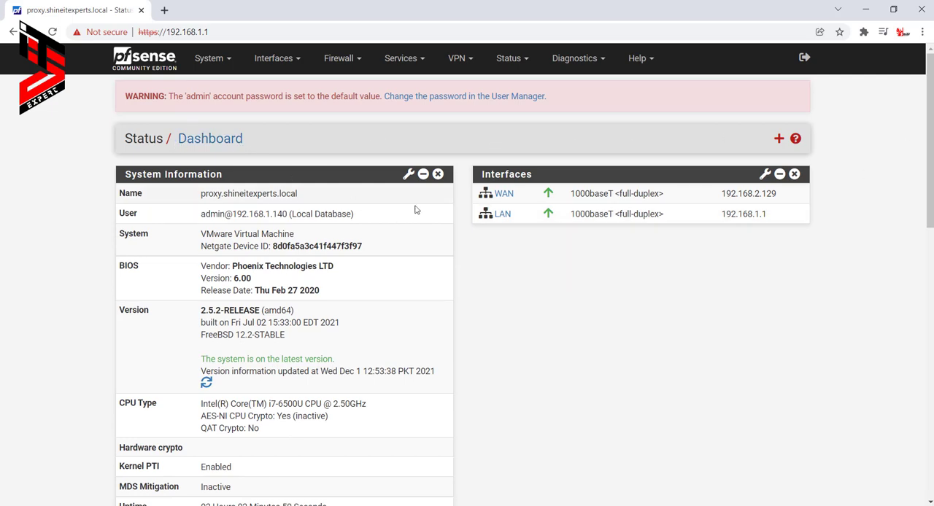
{"action": "scroll", "coordinate": [259, 188], "scroll_direction": "down", "scroll_amount": 1}
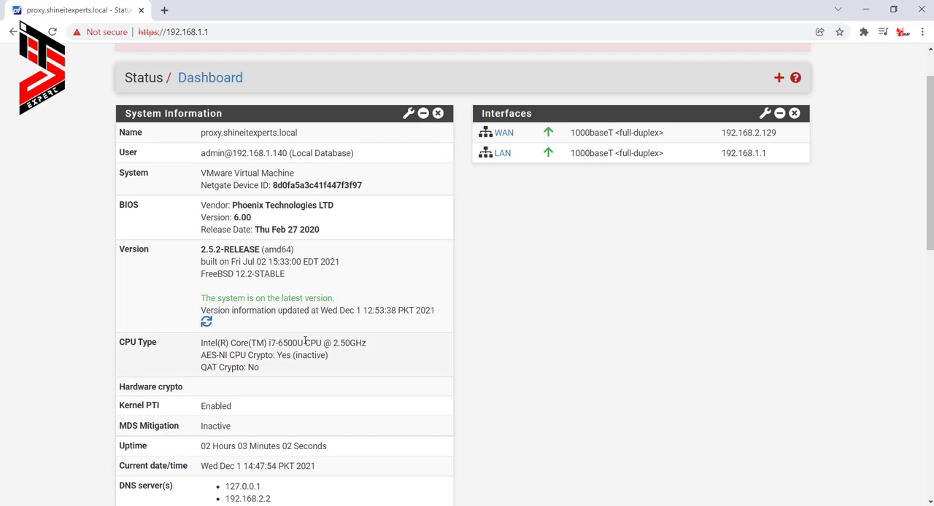
{"action": "scroll", "coordinate": [286, 348], "scroll_direction": "down", "scroll_amount": 1}
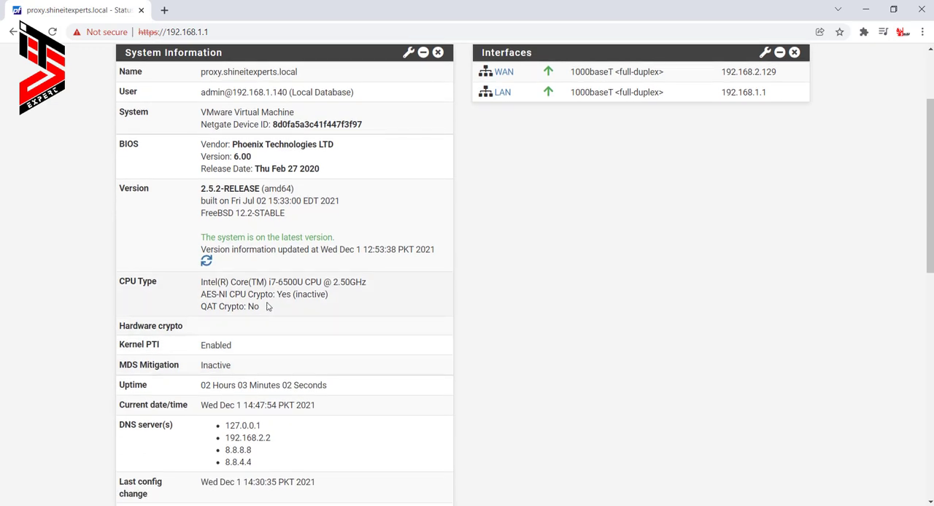
{"action": "left_click_drag", "start_coordinate": [150, 405], "coordinate": [242, 406]}
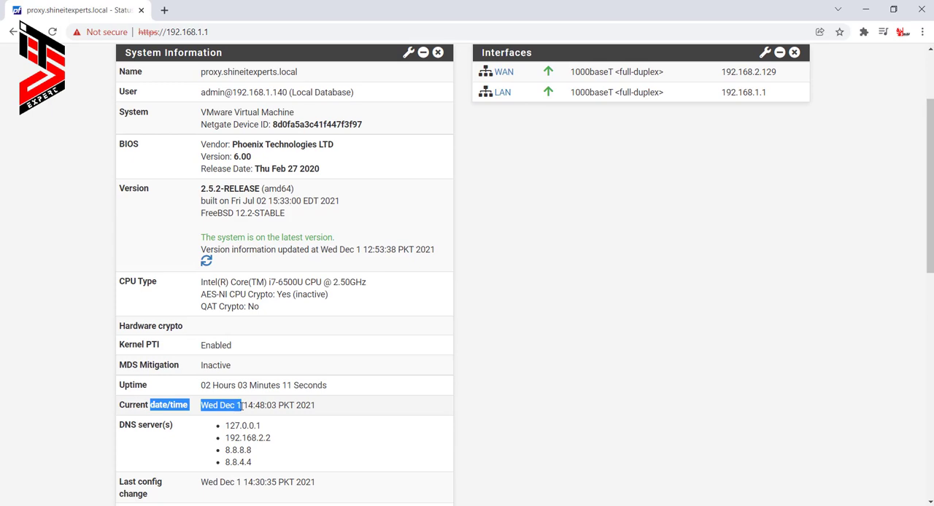
{"action": "left_click", "coordinate": [197, 432]}
{"action": "scroll", "coordinate": [416, 328], "scroll_direction": "up", "scroll_amount": 2}
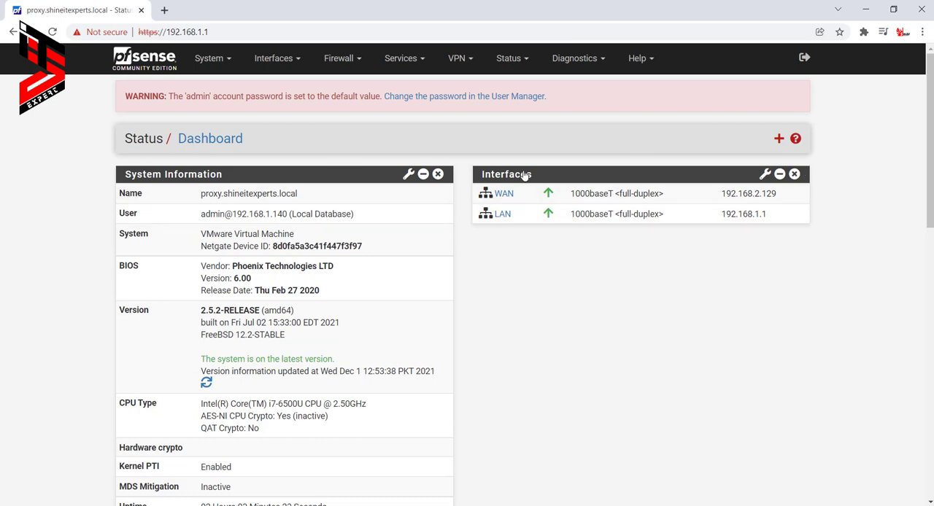
- Add the Traffic Graphs widget to the dashboard and view its WAN and LAN graphs
{"action": "left_click", "coordinate": [779, 139]}
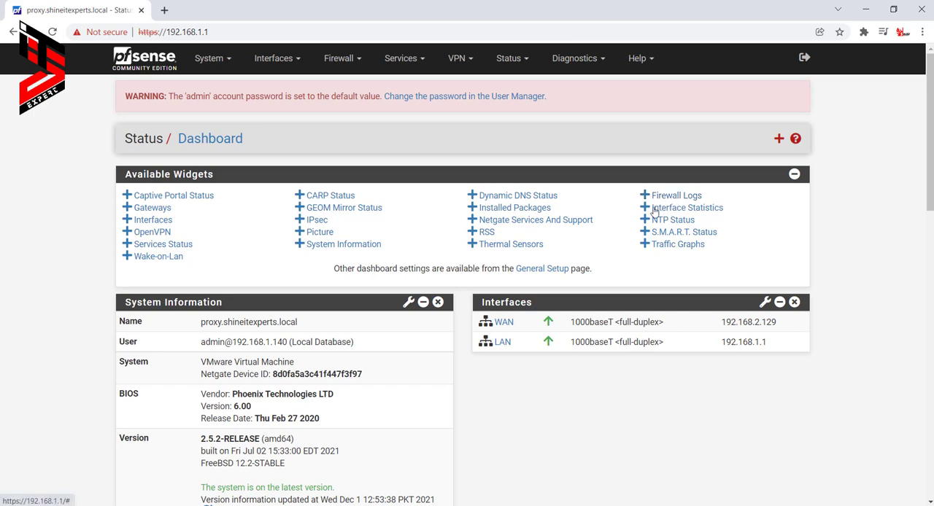
{"action": "left_click", "coordinate": [684, 249]}
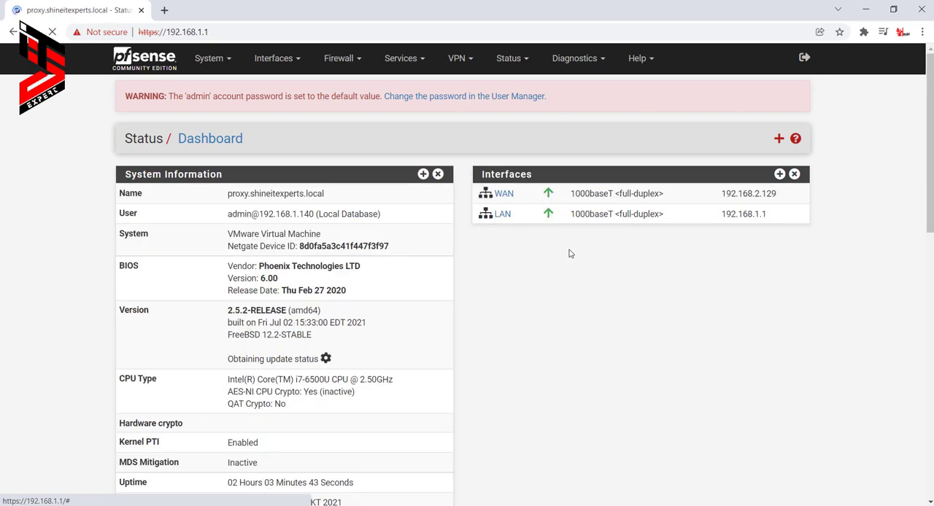
{"action": "scroll", "coordinate": [765, 297], "scroll_direction": "down", "scroll_amount": 1}
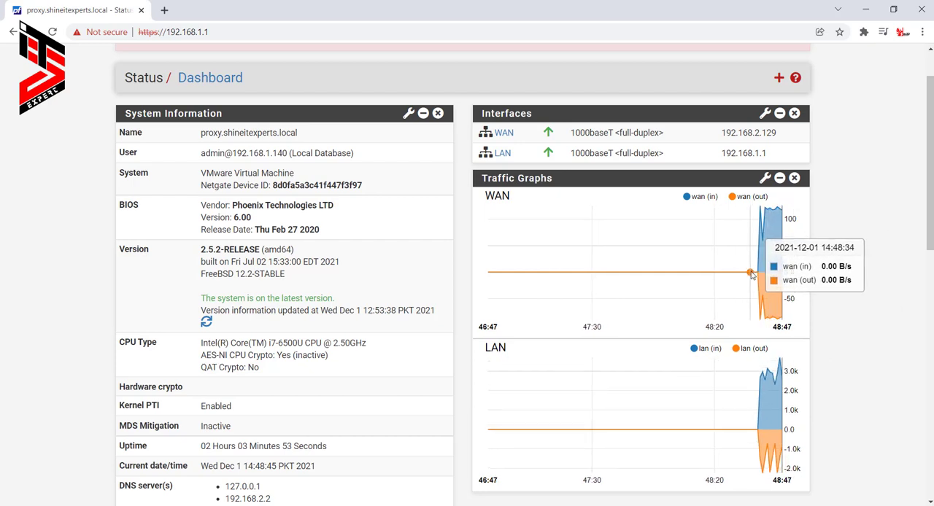
{"action": "scroll", "coordinate": [236, 332], "scroll_direction": "up", "scroll_amount": 2}
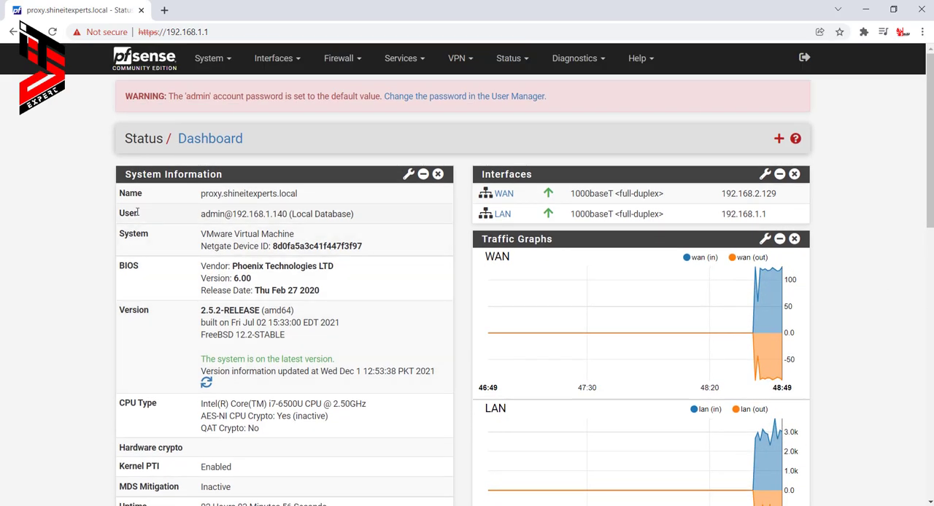
- Open the System Update page and check the base system versions and update status
{"action": "left_click", "coordinate": [224, 61]}
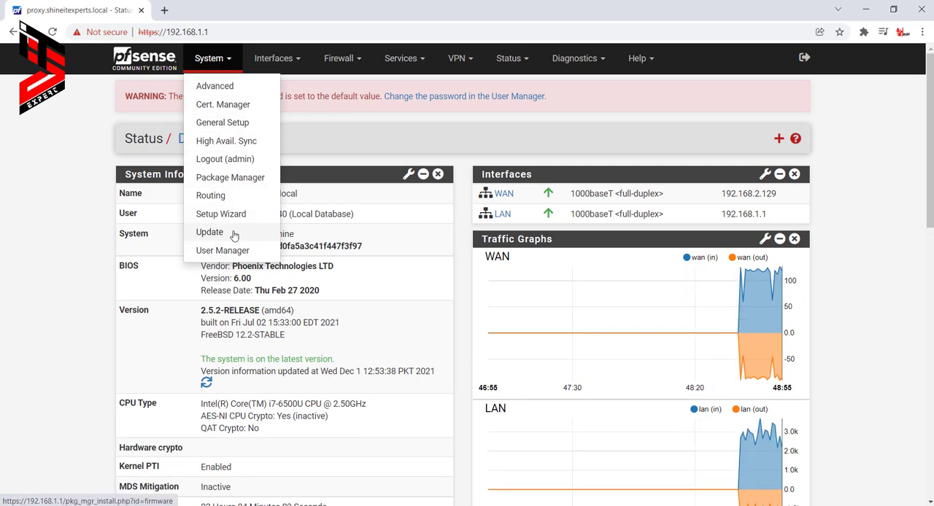
{"action": "left_click", "coordinate": [209, 233]}
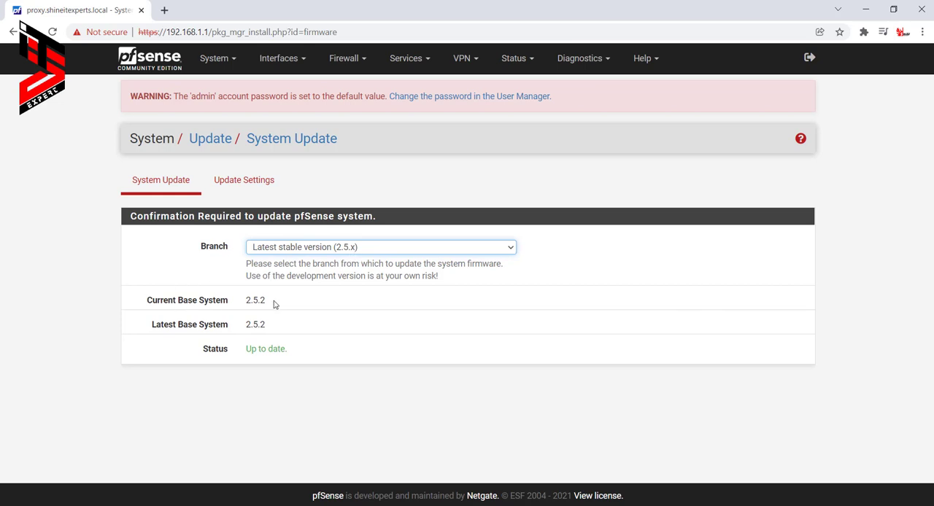
{"action": "left_click_drag", "start_coordinate": [273, 302], "coordinate": [298, 358]}
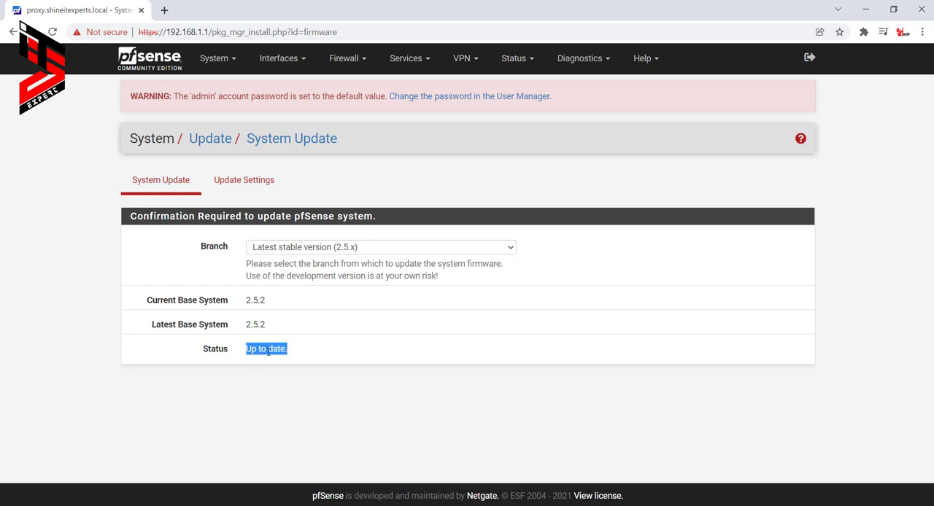
{"action": "left_click", "coordinate": [295, 355]}
{"action": "left_click", "coordinate": [225, 140]}
- Open the admin account in the User Manager, enter and confirm a new account password, and save the change
{"action": "left_click", "coordinate": [214, 59]}
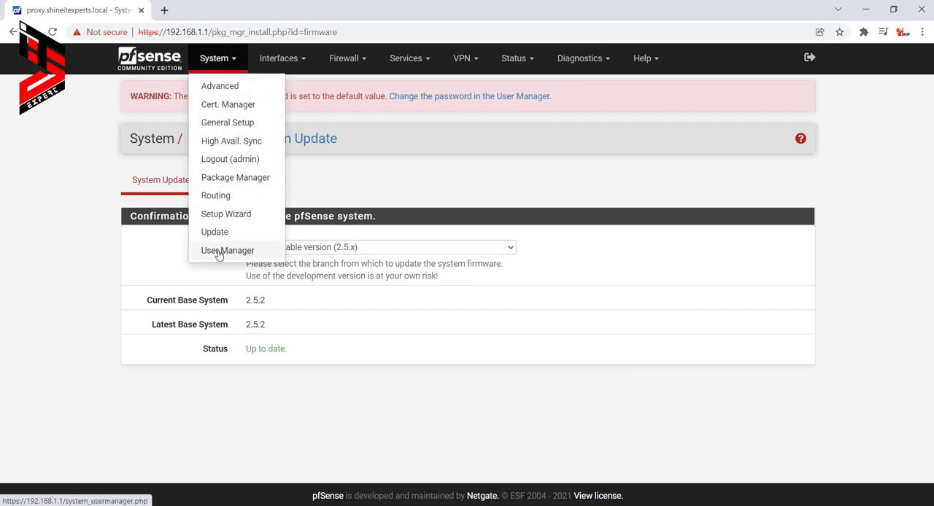
{"action": "left_click", "coordinate": [246, 252]}
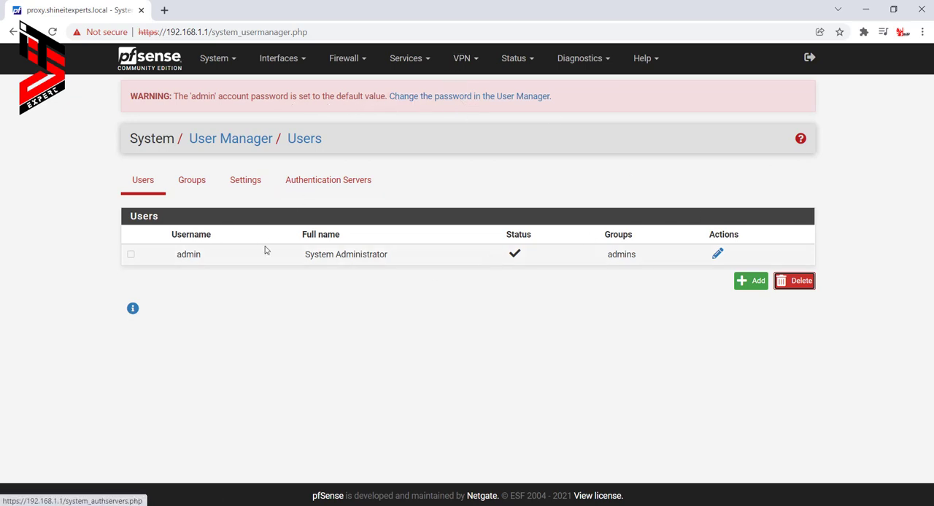
{"action": "left_click", "coordinate": [717, 253]}
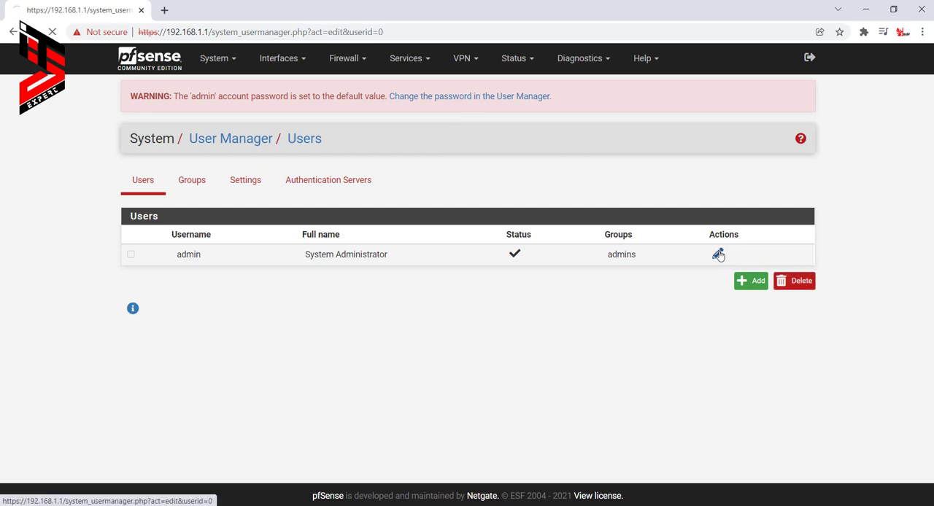
{"action": "left_click", "coordinate": [253, 319]}
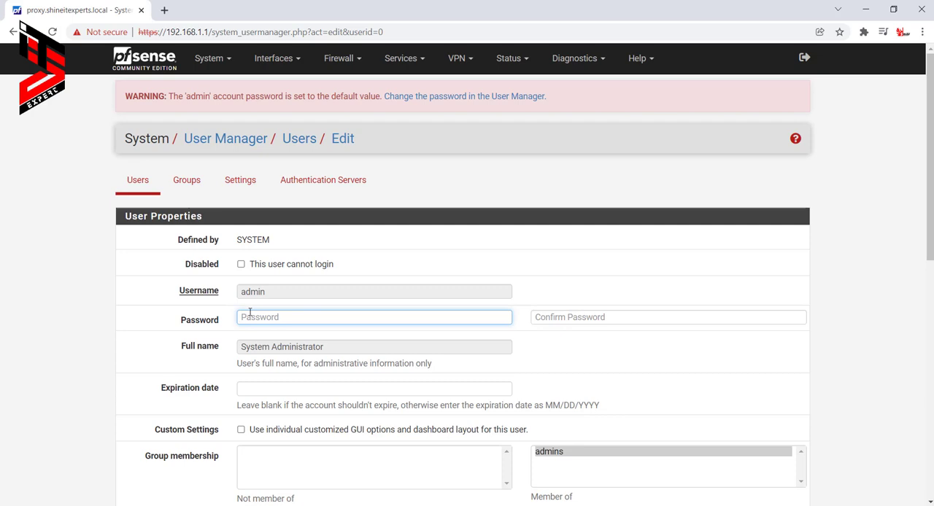
{"action": "type", "text": "•••"}
{"action": "key", "text": "Tab"}
{"action": "type", "text": "•••"}
{"action": "scroll", "coordinate": [263, 367], "scroll_direction": "down", "scroll_amount": 10}
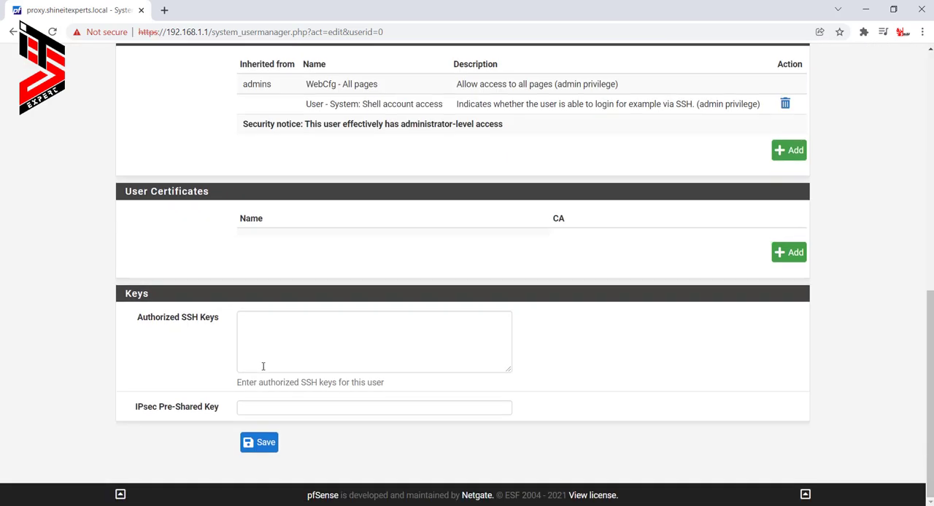
{"action": "left_click", "coordinate": [261, 438]}
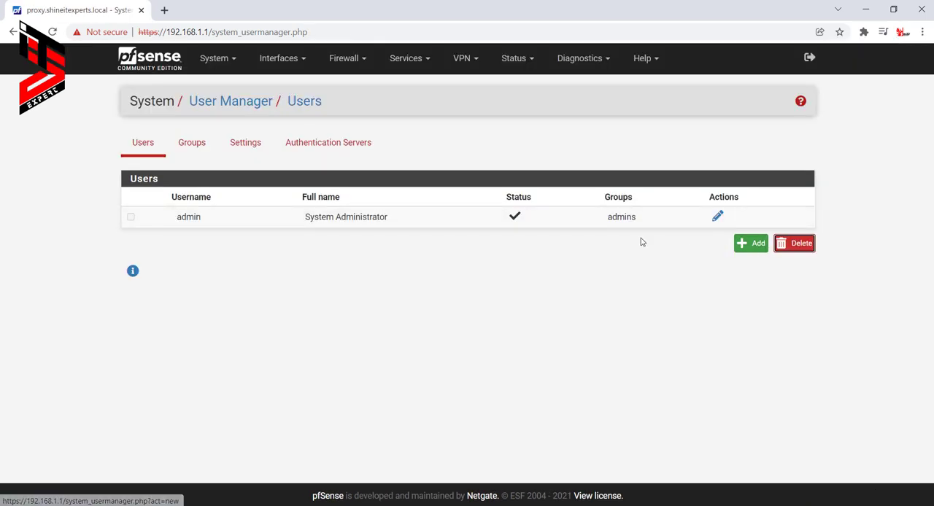
- Start a new user account, entering its username, password with confirmation, and the user's full name
{"action": "left_click", "coordinate": [755, 249]}
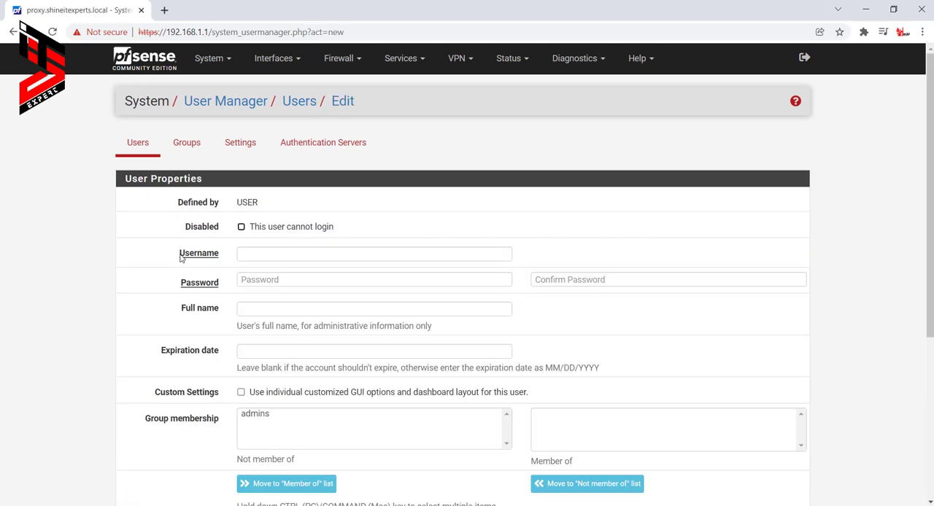
{"action": "left_click", "coordinate": [280, 250]}
{"action": "type", "text": "Faisal"}
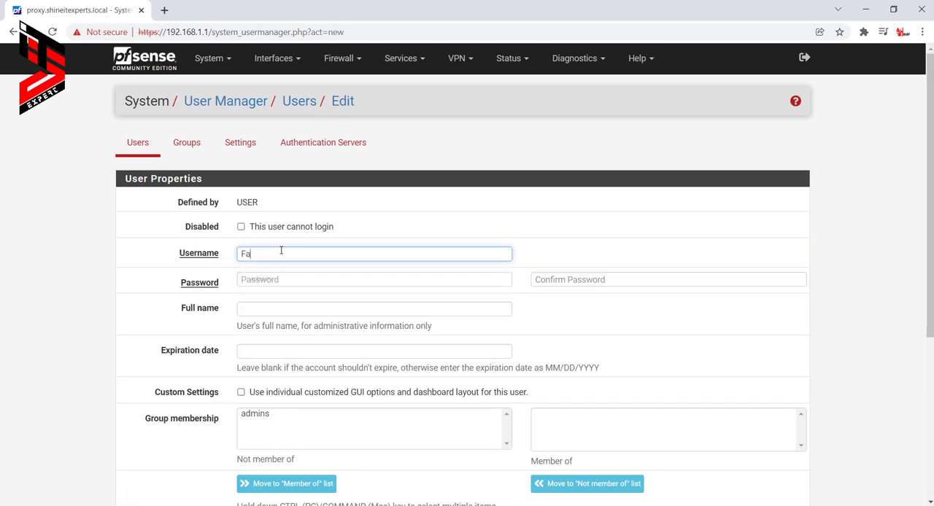
{"action": "left_click", "coordinate": [262, 281]}
{"action": "type", "text": "1234"}
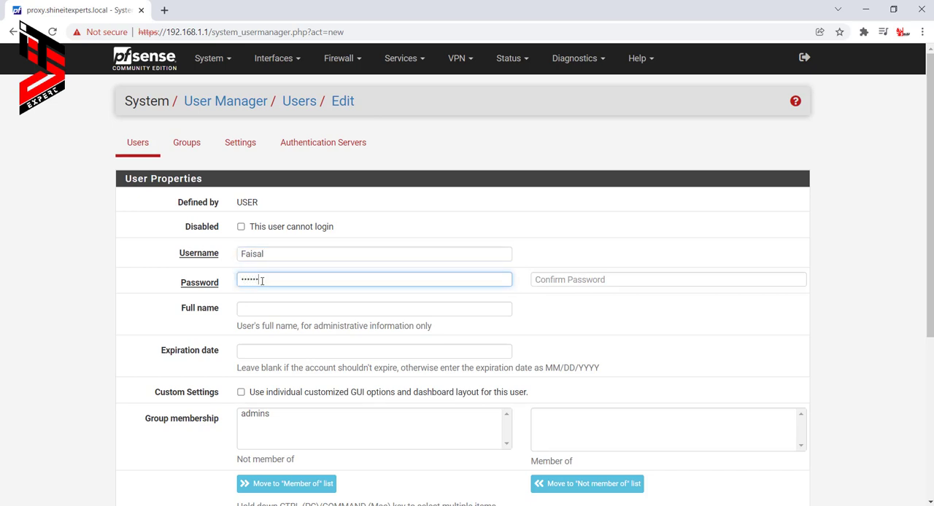
{"action": "key", "text": "Tab"}
{"action": "type", "text": "1234"}
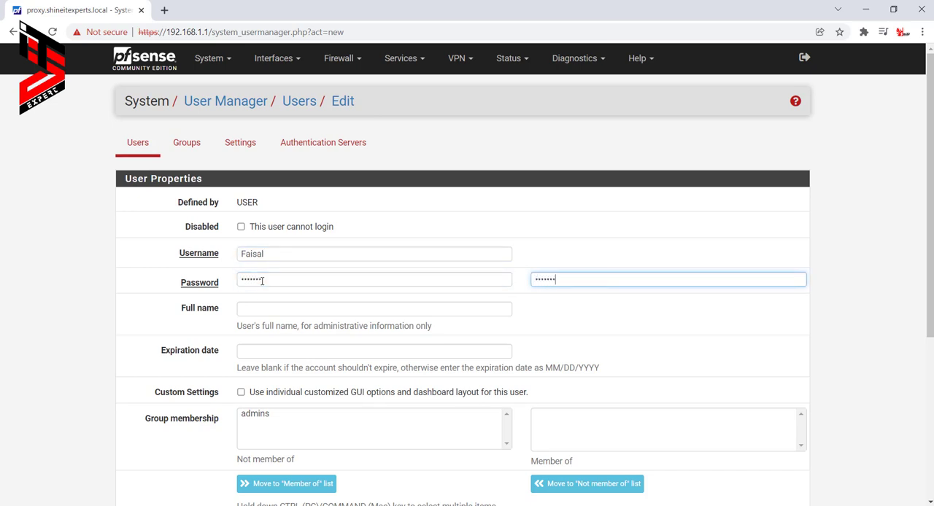
{"action": "left_click", "coordinate": [254, 313]}
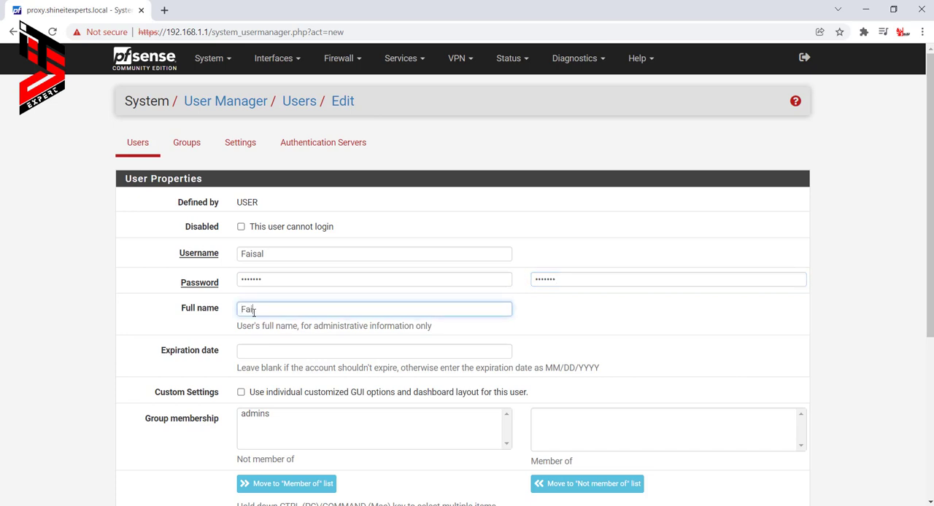
- Set the new user's expiration date to 12/10/2021
{"action": "left_click", "coordinate": [264, 351]}
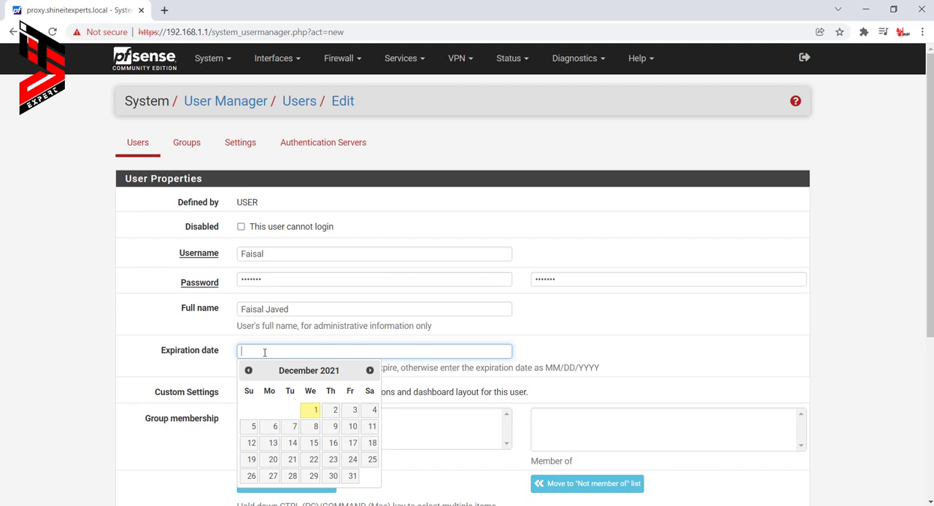
{"action": "left_click", "coordinate": [338, 413]}
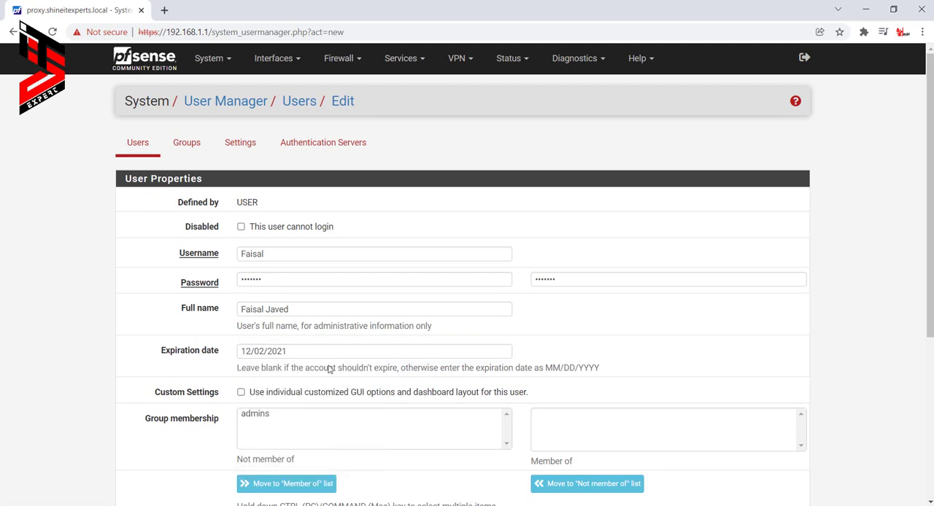
{"action": "left_click_drag", "start_coordinate": [312, 349], "coordinate": [349, 382]}
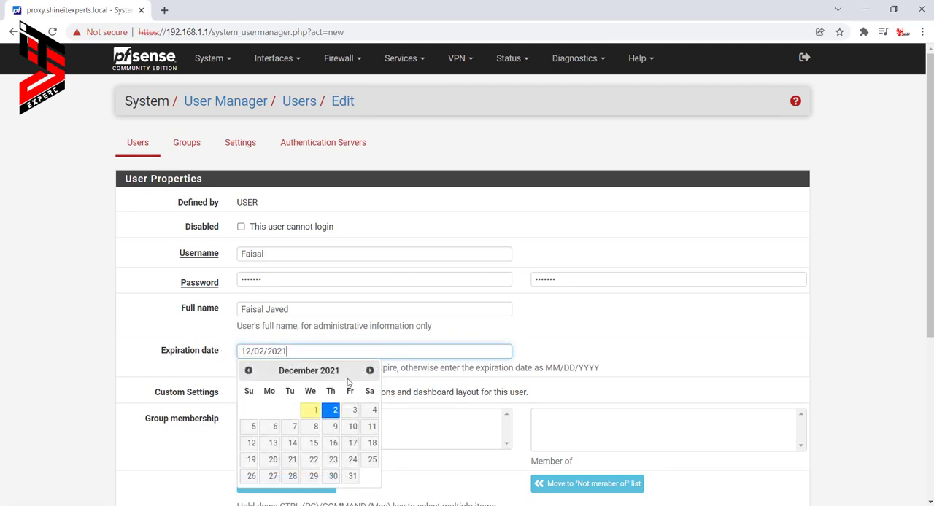
{"action": "left_click", "coordinate": [351, 427]}
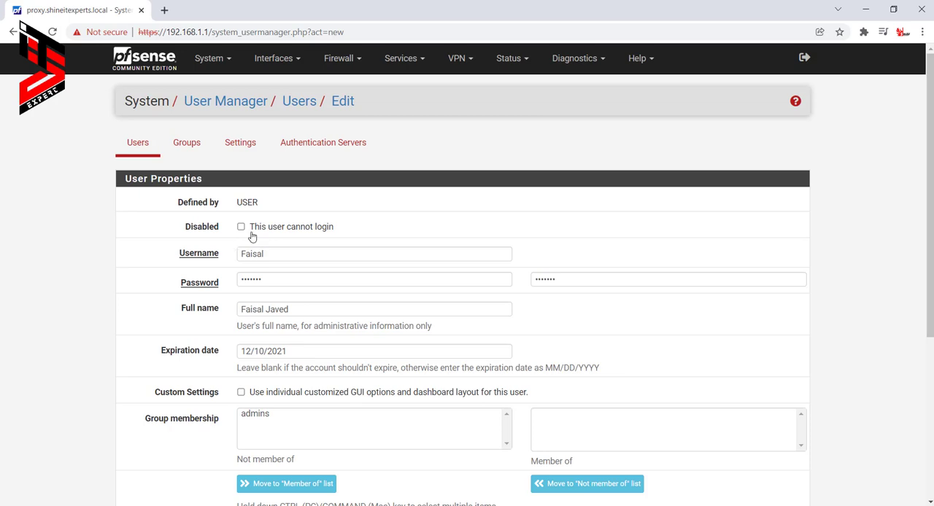
- Make the new user a member of the admins group
{"action": "scroll", "coordinate": [340, 299], "scroll_direction": "down", "scroll_amount": 3}
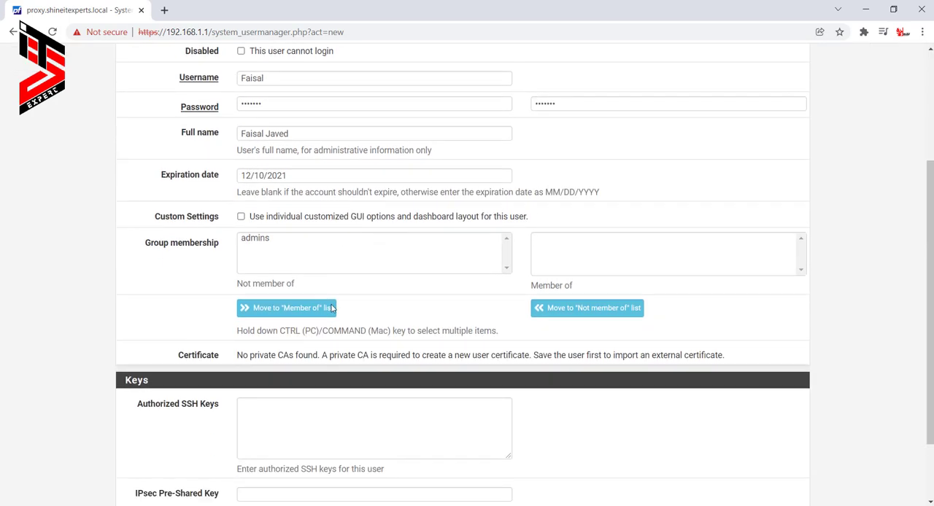
{"action": "left_click_drag", "start_coordinate": [146, 237], "coordinate": [219, 242]}
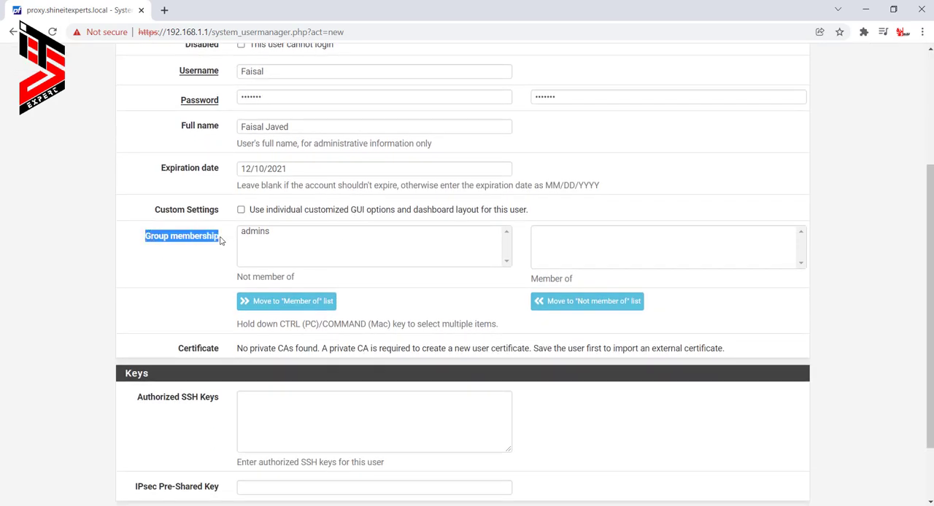
{"action": "left_click", "coordinate": [280, 236]}
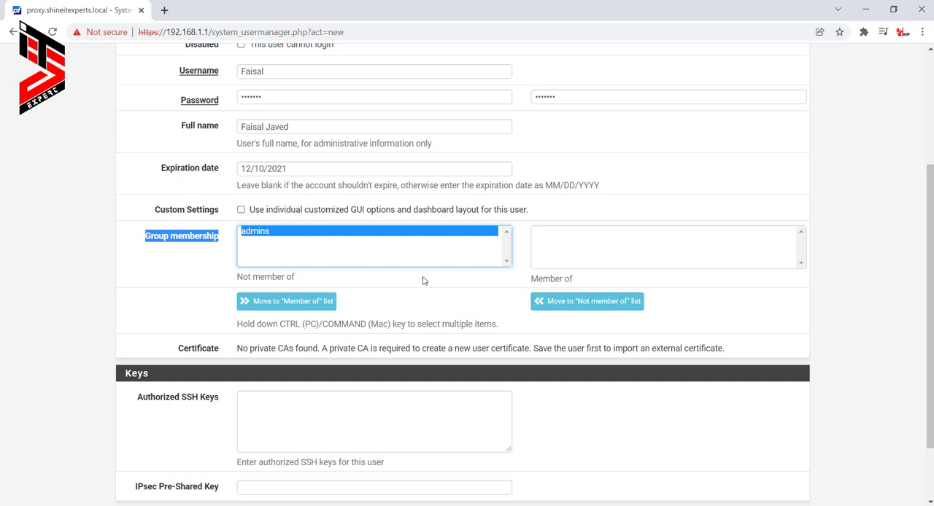
{"action": "left_click", "coordinate": [282, 301]}
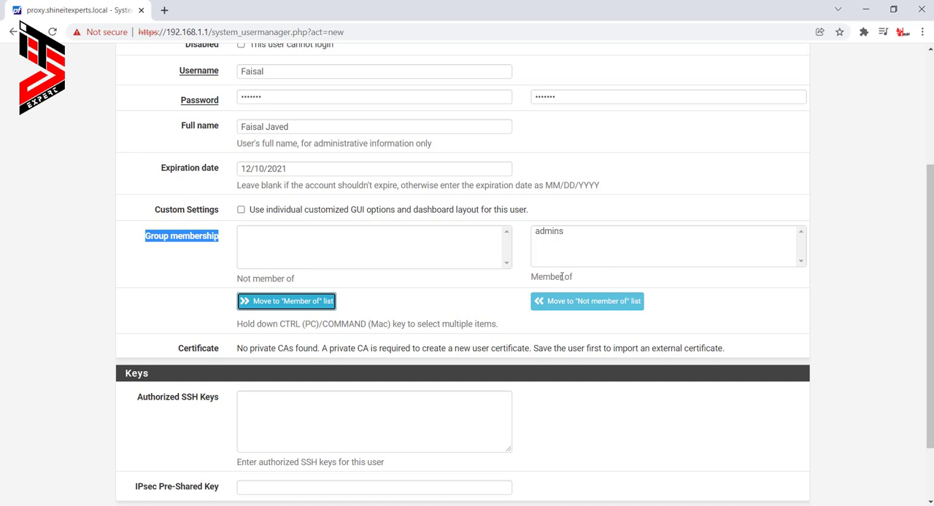
{"action": "left_click_drag", "start_coordinate": [240, 279], "coordinate": [297, 280]}
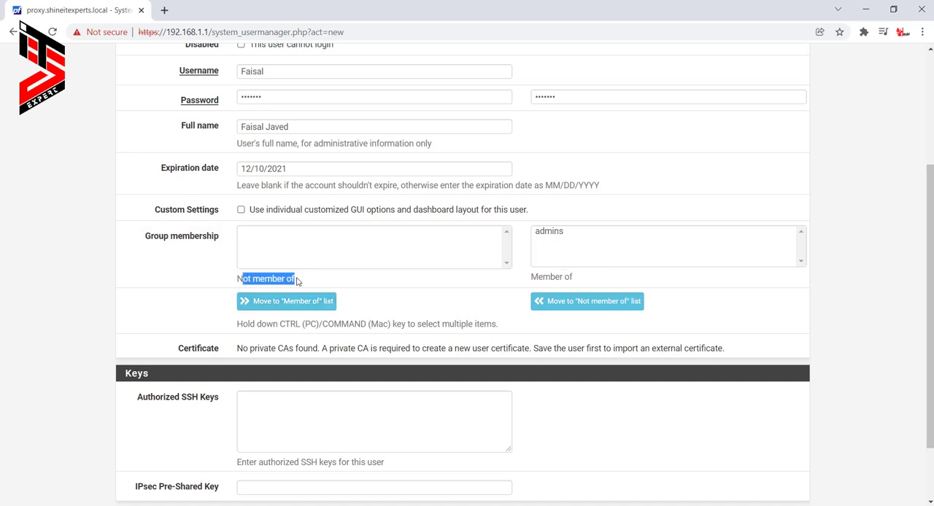
{"action": "left_click", "coordinate": [411, 246]}
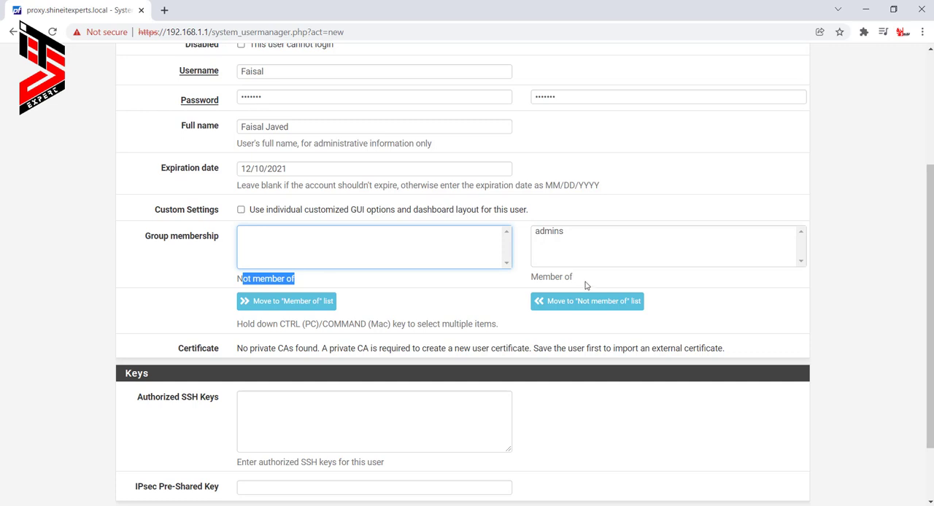
{"action": "left_click_drag", "start_coordinate": [584, 284], "coordinate": [553, 244]}
{"action": "left_click", "coordinate": [554, 233]}
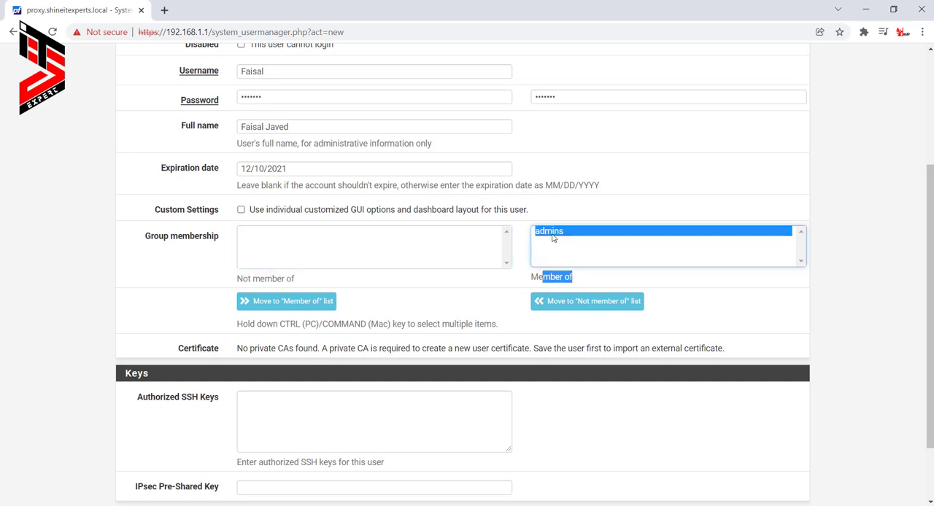
- Save the new user account and reopen it for editing to review its group membership and effective privileges
{"action": "scroll", "coordinate": [410, 298], "scroll_direction": "down", "scroll_amount": 2}
{"action": "left_click", "coordinate": [264, 446]}
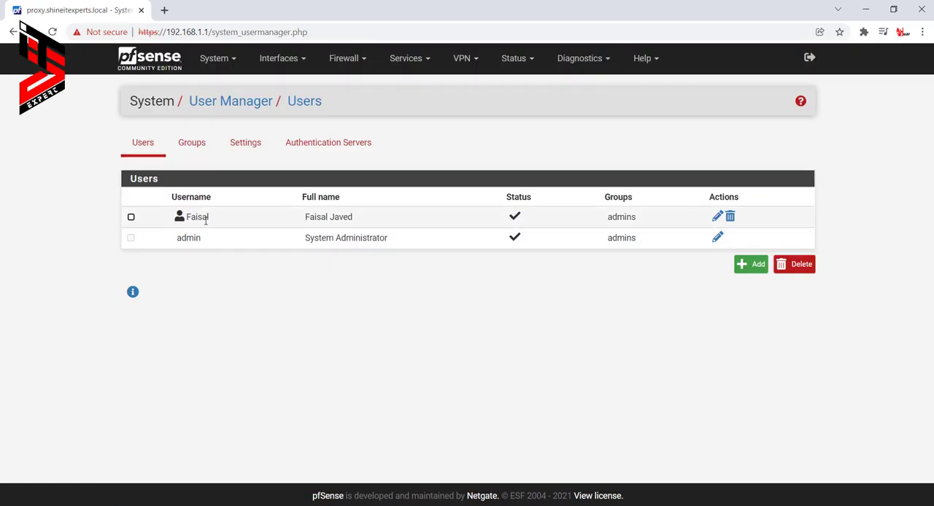
{"action": "left_click", "coordinate": [717, 216]}
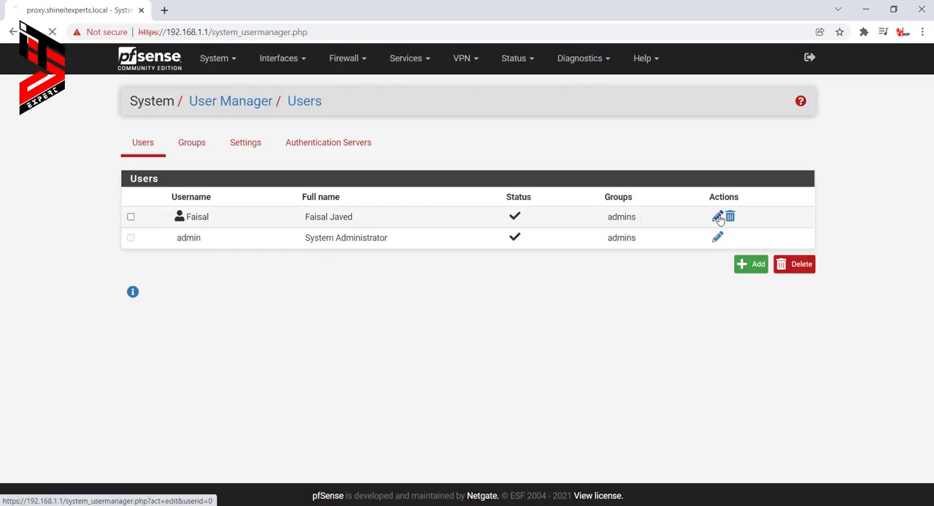
{"action": "scroll", "coordinate": [514, 299], "scroll_direction": "down", "scroll_amount": 2}
{"action": "scroll", "coordinate": [496, 296], "scroll_direction": "down", "scroll_amount": 5}
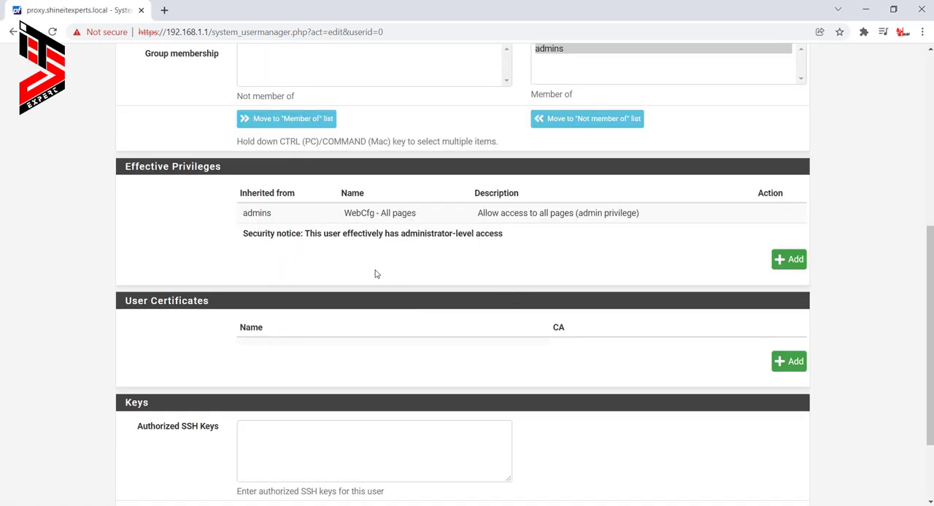
{"action": "scroll", "coordinate": [377, 273], "scroll_direction": "up", "scroll_amount": 6}
{"action": "scroll", "coordinate": [376, 273], "scroll_direction": "down", "scroll_amount": 2}
{"action": "scroll", "coordinate": [377, 273], "scroll_direction": "down", "scroll_amount": 1}
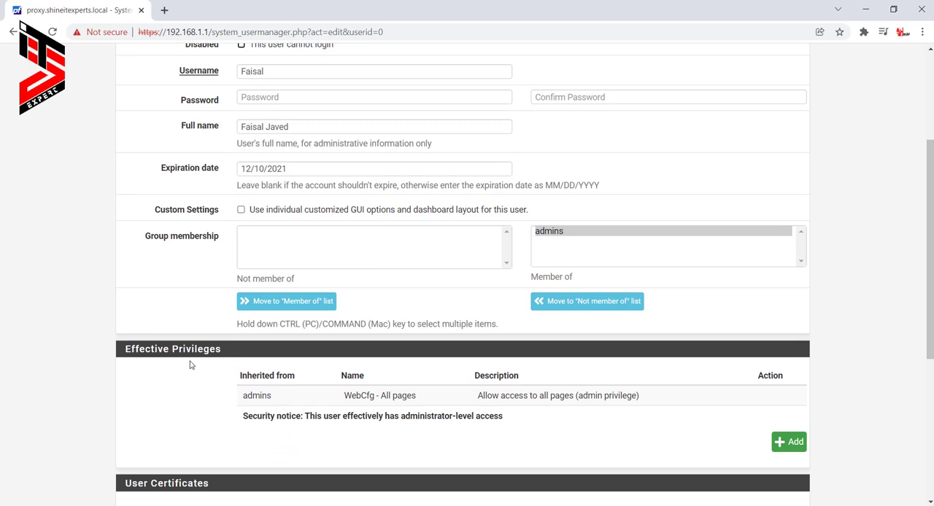
{"action": "scroll", "coordinate": [190, 365], "scroll_direction": "down", "scroll_amount": 1}
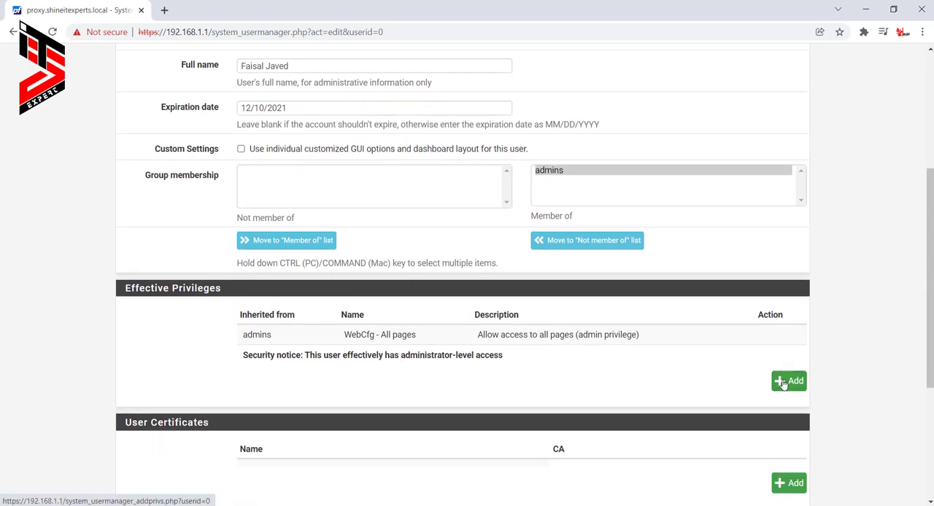
- Open the new user's privilege assignment and examine individual entries, including Deny Config Write, Dashboard (all), CPU Utilization, Configuration History and Backup & Restore
{"action": "left_click", "coordinate": [782, 382]}
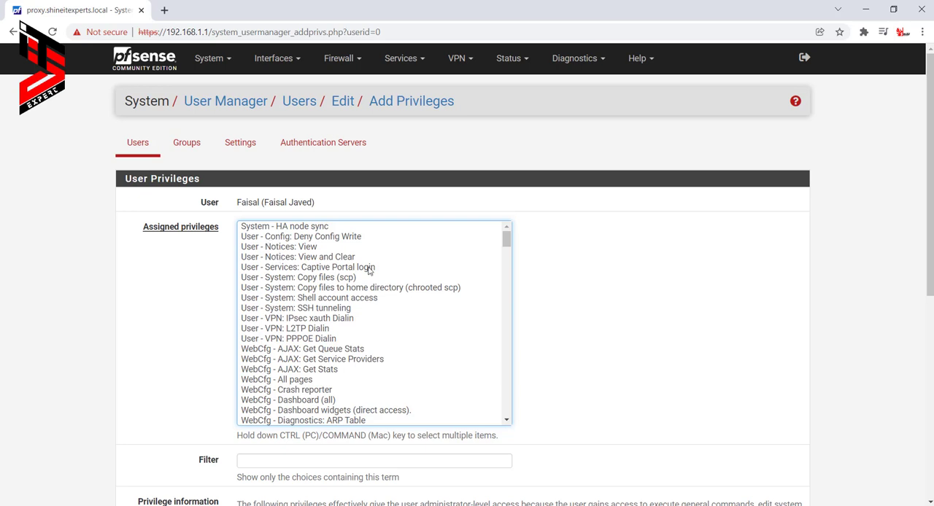
{"action": "left_click", "coordinate": [306, 236]}
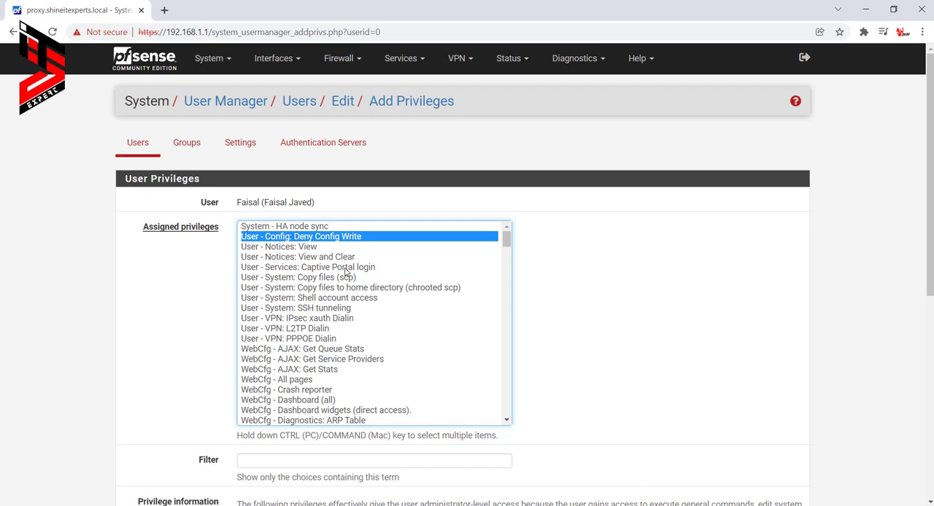
{"action": "scroll", "coordinate": [346, 272], "scroll_direction": "down", "scroll_amount": 2}
{"action": "left_click", "coordinate": [307, 340]}
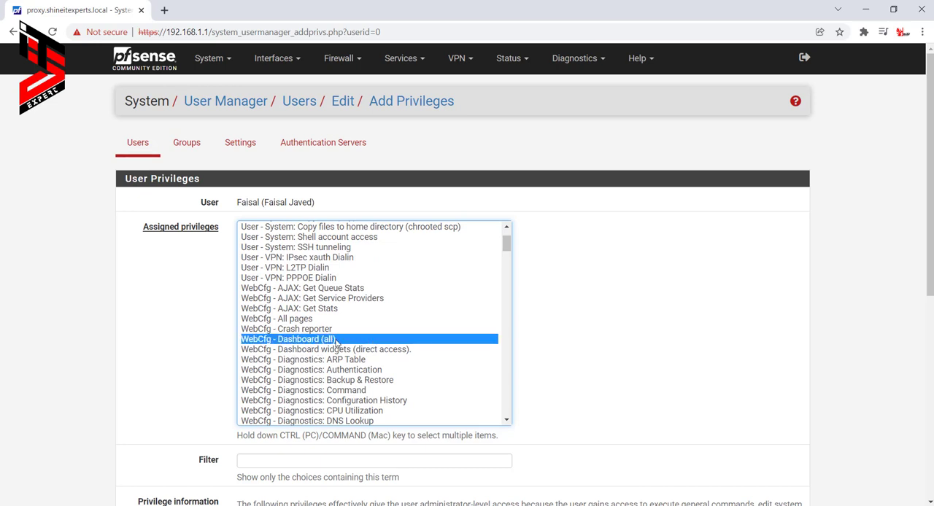
{"action": "scroll", "coordinate": [335, 342], "scroll_direction": "down", "scroll_amount": 4}
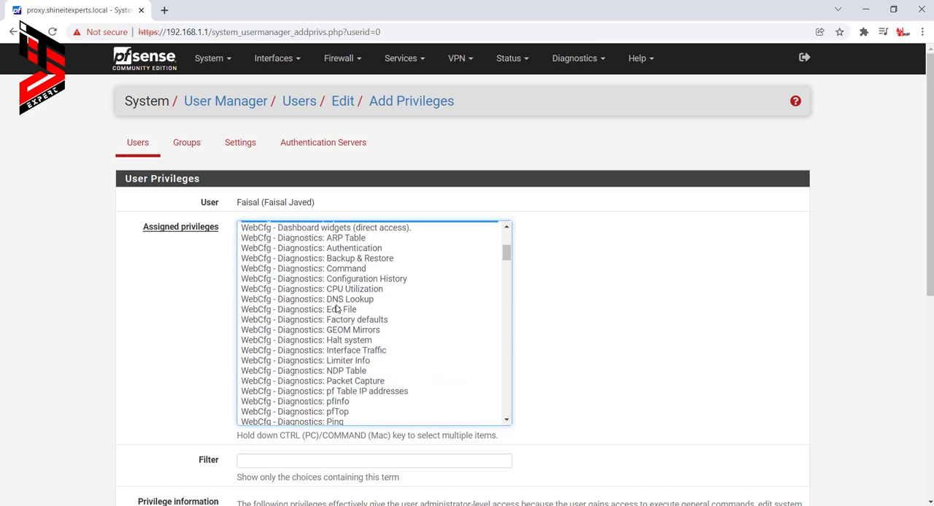
{"action": "left_click", "coordinate": [343, 290]}
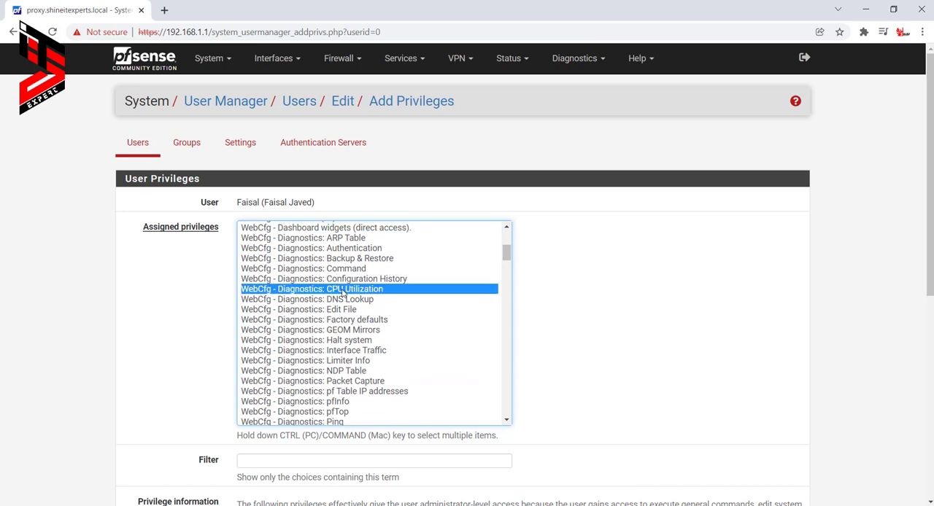
{"action": "left_click", "coordinate": [401, 281]}
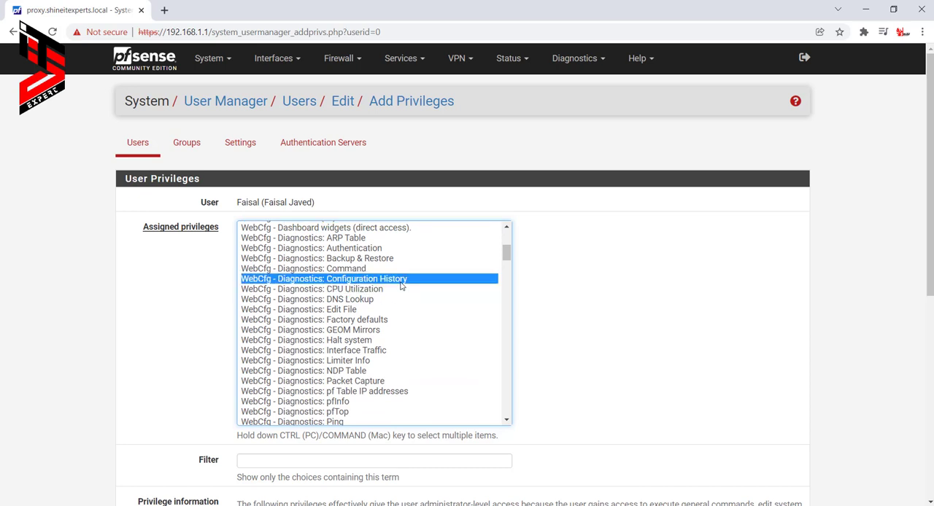
{"action": "left_click", "coordinate": [315, 261]}
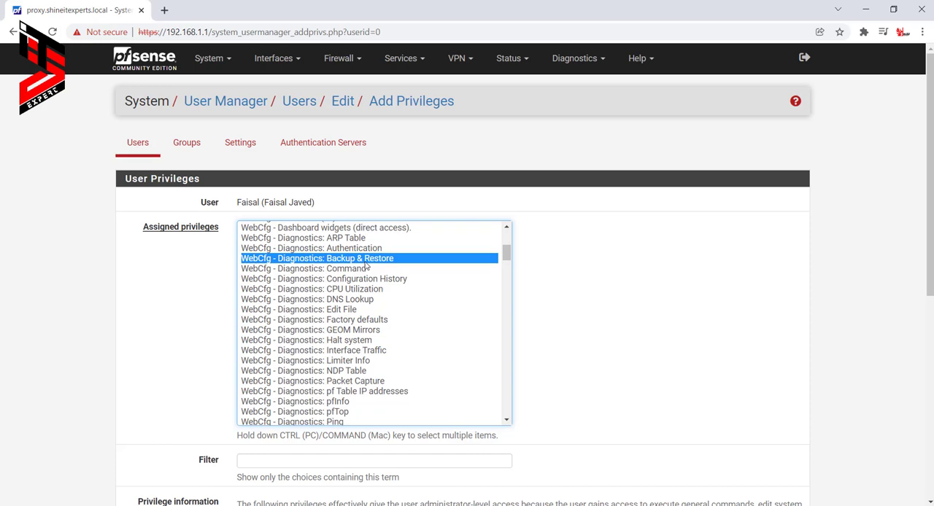
- Look through the remaining assignable privileges and the information on those that give administrator-level access
{"action": "scroll", "coordinate": [402, 351], "scroll_direction": "down", "scroll_amount": 4}
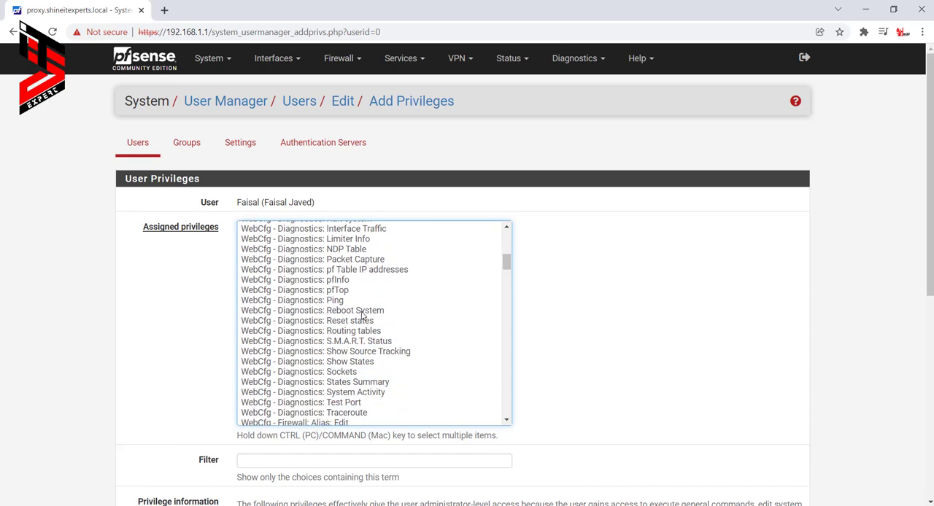
{"action": "scroll", "coordinate": [368, 321], "scroll_direction": "down", "scroll_amount": 2}
{"action": "scroll", "coordinate": [367, 329], "scroll_direction": "down", "scroll_amount": 6}
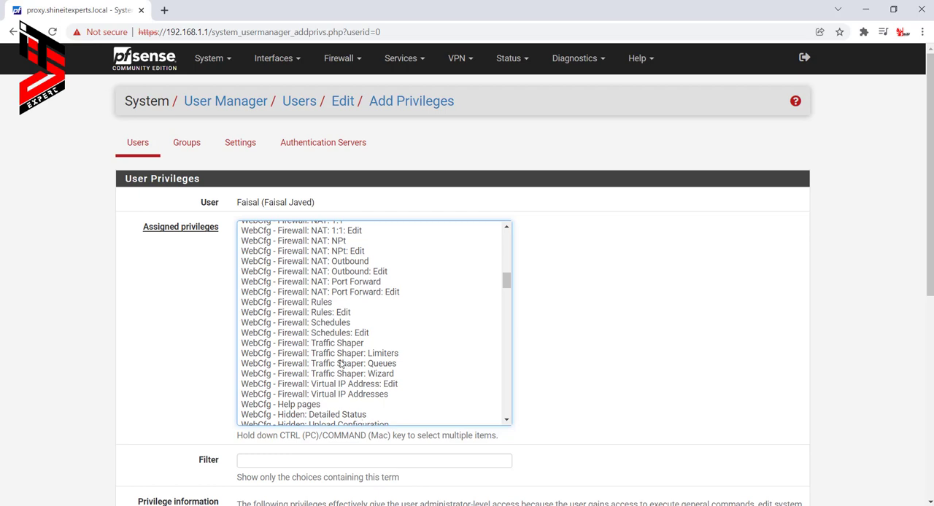
{"action": "scroll", "coordinate": [340, 350], "scroll_direction": "down", "scroll_amount": 4}
{"action": "scroll", "coordinate": [333, 293], "scroll_direction": "down", "scroll_amount": 14}
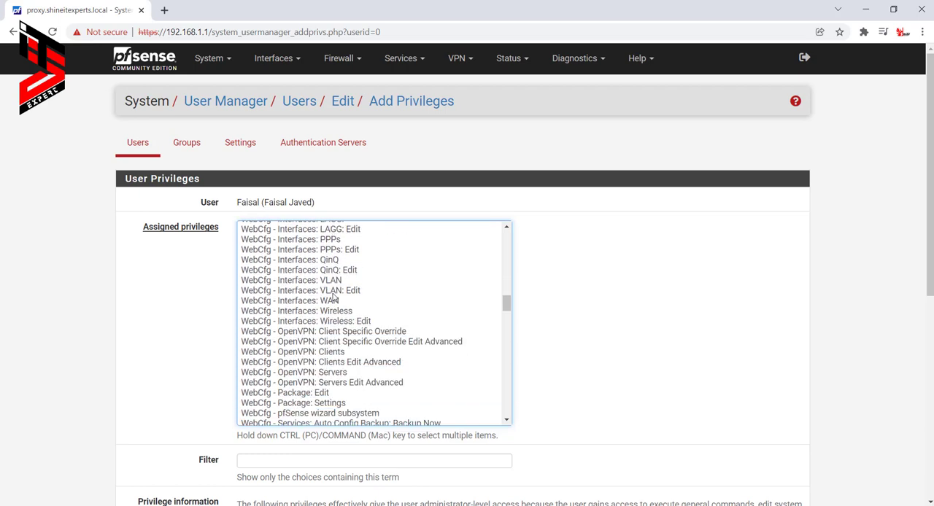
{"action": "scroll", "coordinate": [333, 297], "scroll_direction": "down", "scroll_amount": 2}
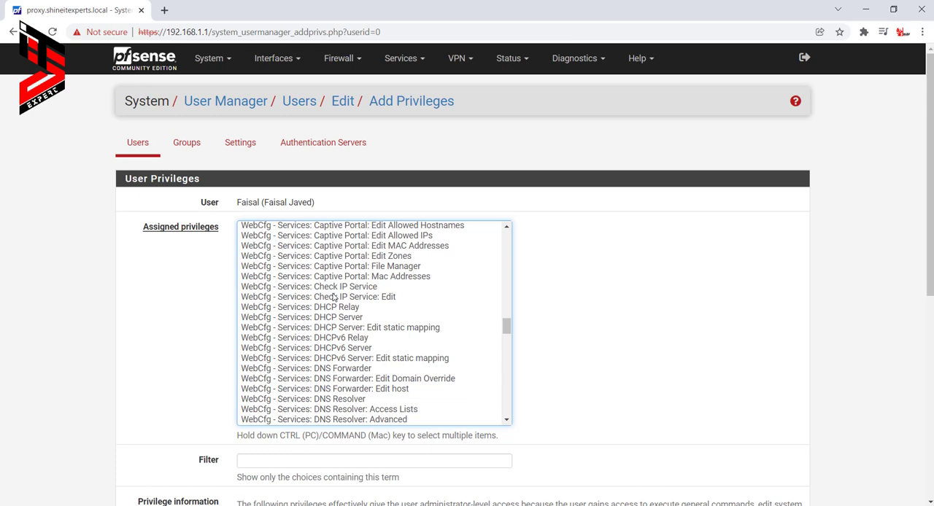
{"action": "scroll", "coordinate": [332, 297], "scroll_direction": "down", "scroll_amount": 11}
{"action": "scroll", "coordinate": [333, 297], "scroll_direction": "up", "scroll_amount": 15}
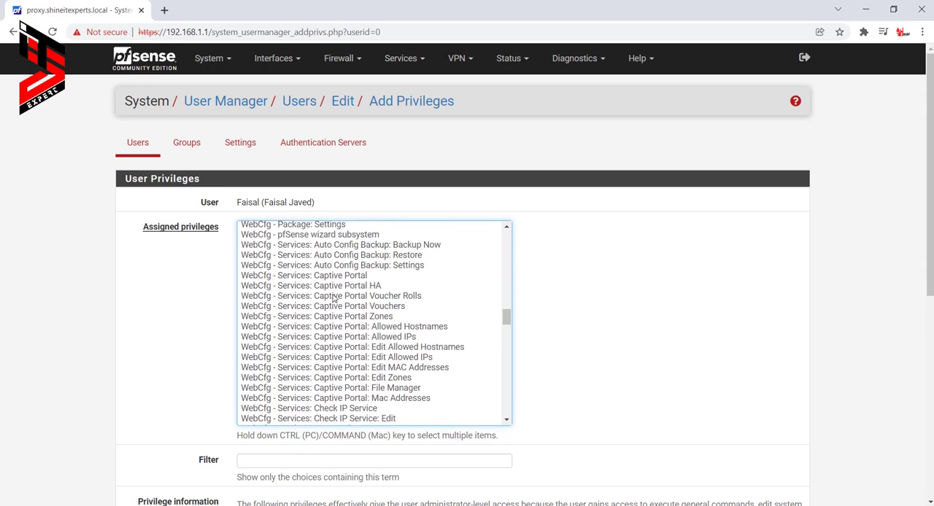
{"action": "scroll", "coordinate": [332, 297], "scroll_direction": "up", "scroll_amount": 14}
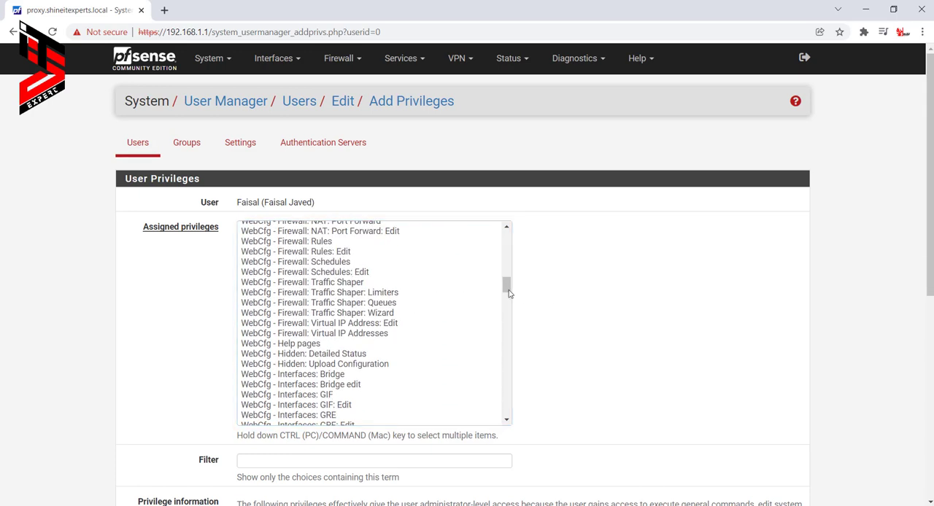
{"action": "left_click_drag", "start_coordinate": [510, 293], "coordinate": [550, 304]}
{"action": "scroll", "coordinate": [550, 304], "scroll_direction": "down", "scroll_amount": 5}
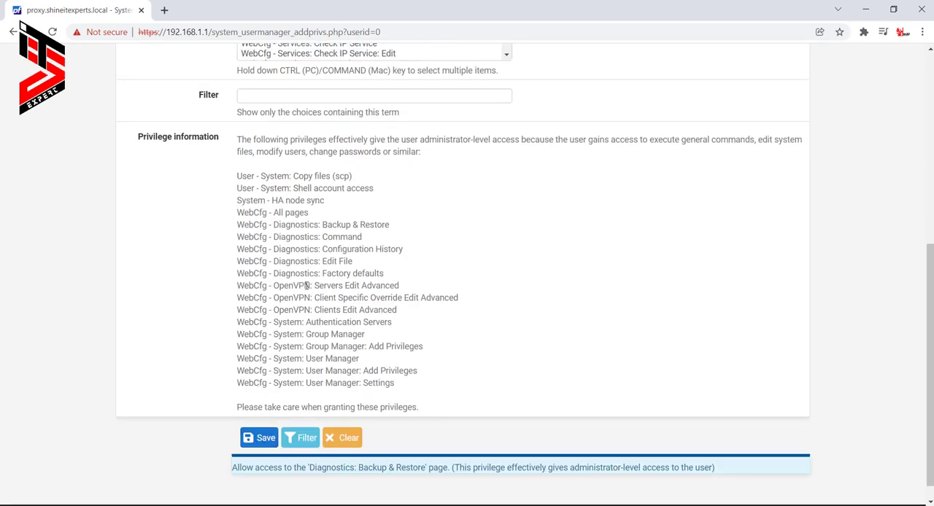
{"action": "scroll", "coordinate": [307, 286], "scroll_direction": "up", "scroll_amount": 6}
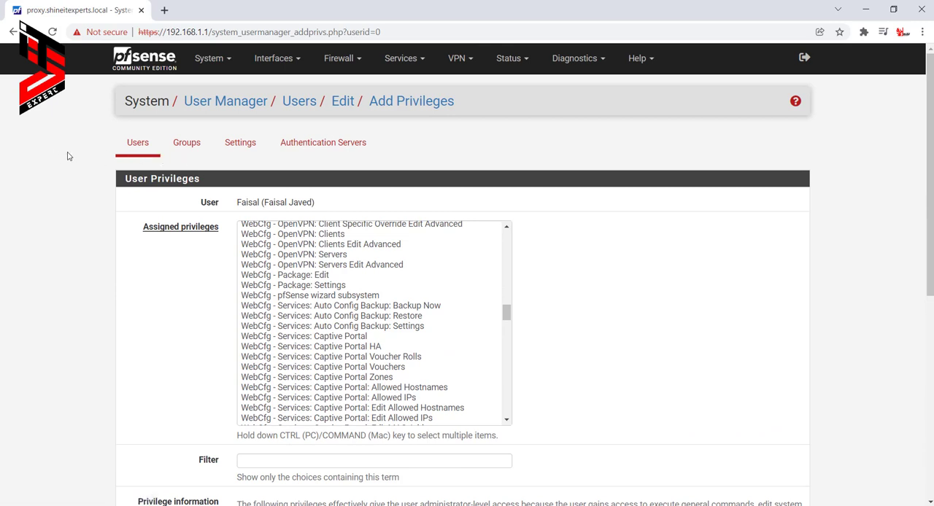
- Start a new user group named SystemsAdmin with Local scope
{"action": "left_click", "coordinate": [187, 146]}
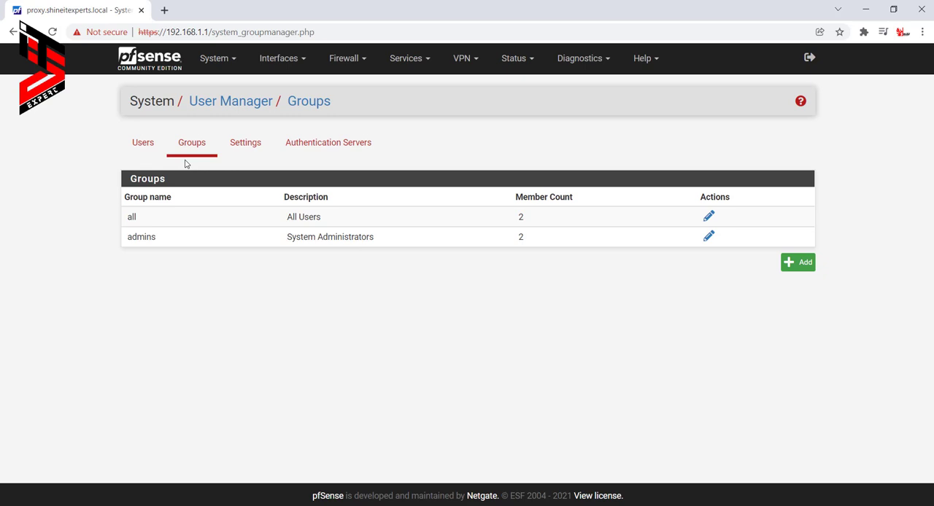
{"action": "left_click", "coordinate": [798, 262]}
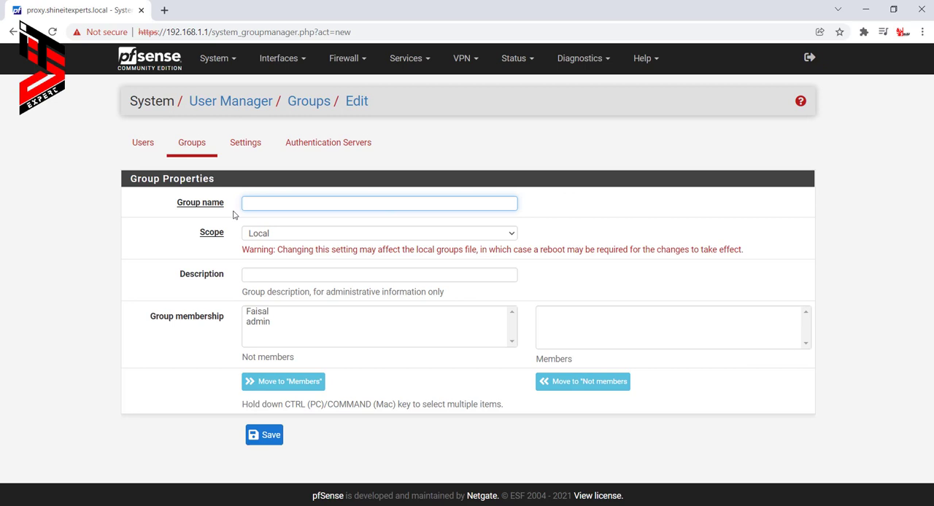
{"action": "type", "text": "SystemsAdmin"}
{"action": "left_click", "coordinate": [268, 234]}
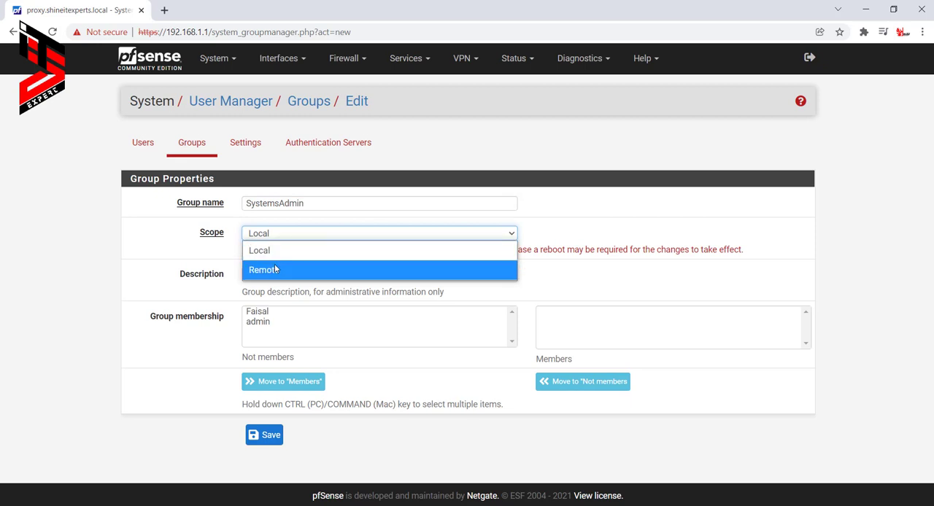
{"action": "left_click", "coordinate": [278, 253]}
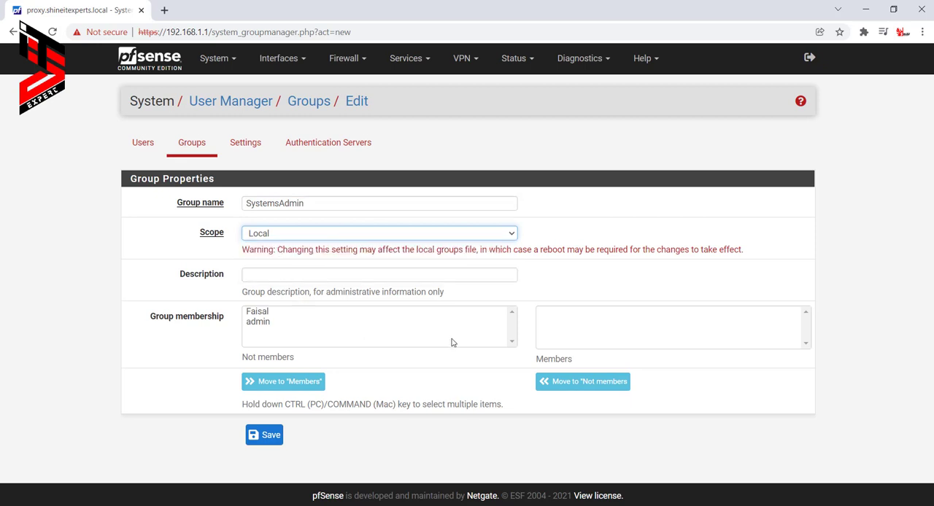
- Add the admin account and the newly created user as members of the SystemsAdmin group, and save it
{"action": "left_click", "coordinate": [622, 327]}
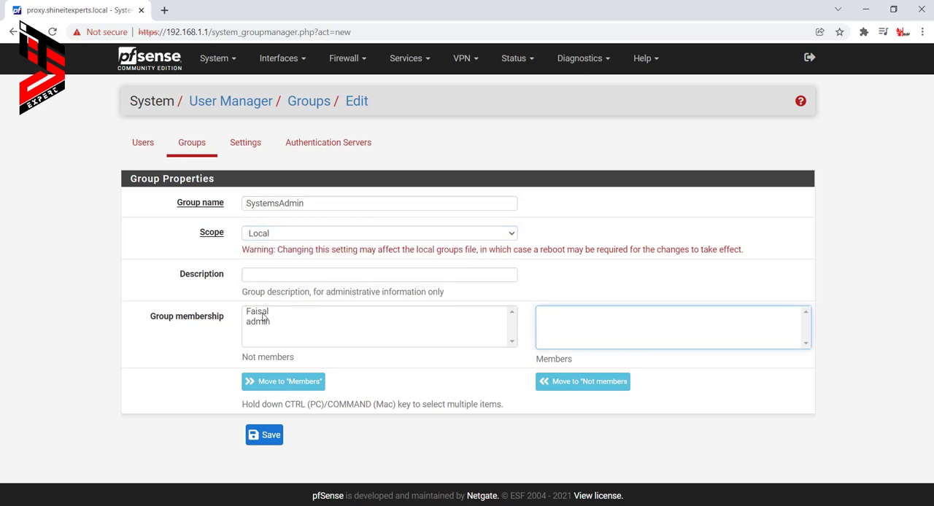
{"action": "left_click", "coordinate": [262, 313]}
{"action": "left_click", "coordinate": [265, 323]}
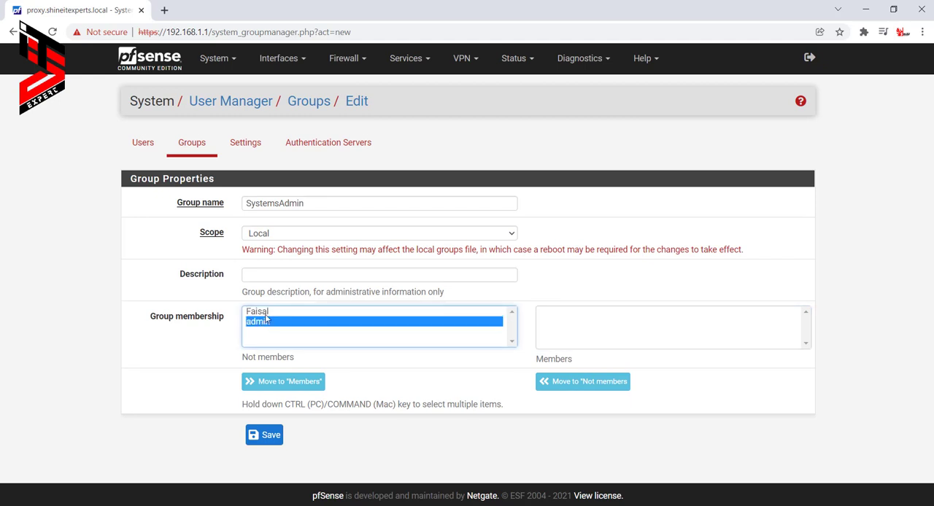
{"action": "left_click", "coordinate": [301, 384]}
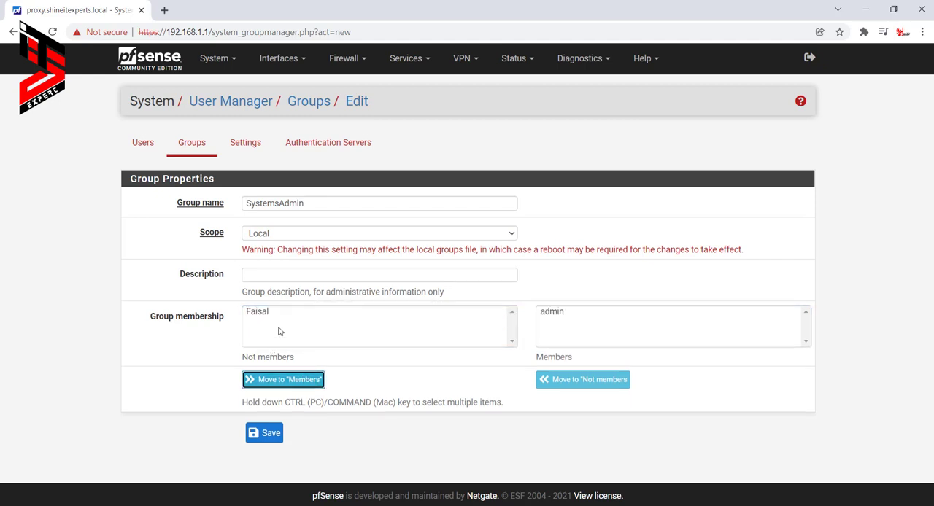
{"action": "left_click", "coordinate": [264, 314]}
{"action": "left_click", "coordinate": [273, 380]}
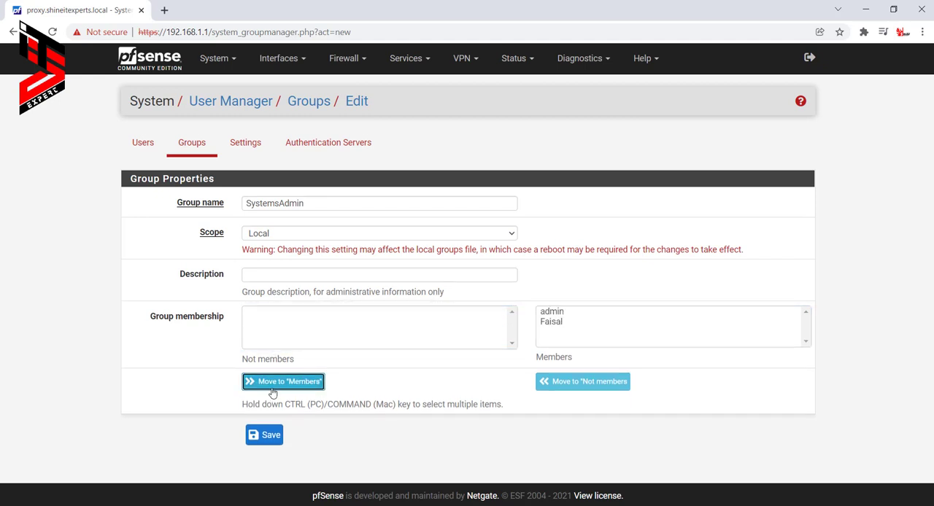
{"action": "left_click", "coordinate": [271, 440]}
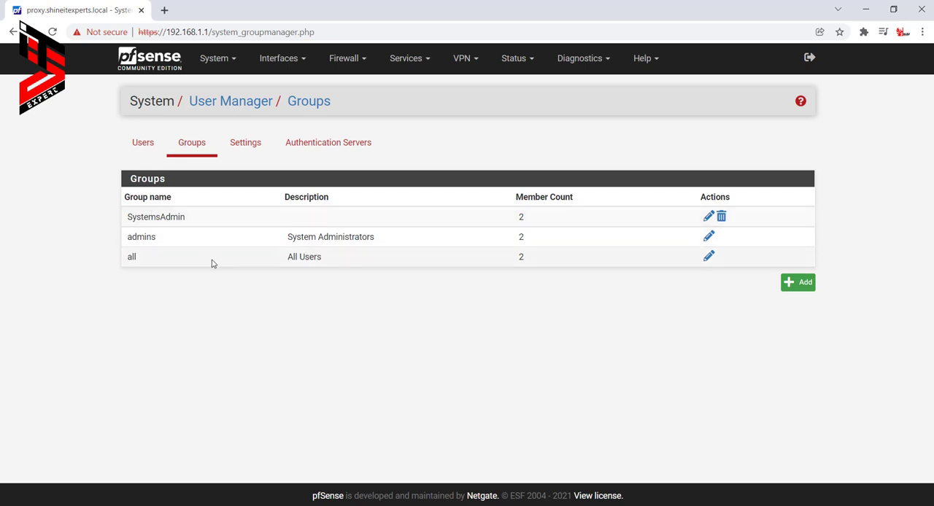
- Clear the session timeout in the User Manager settings and save the settings
{"action": "left_click", "coordinate": [252, 144]}
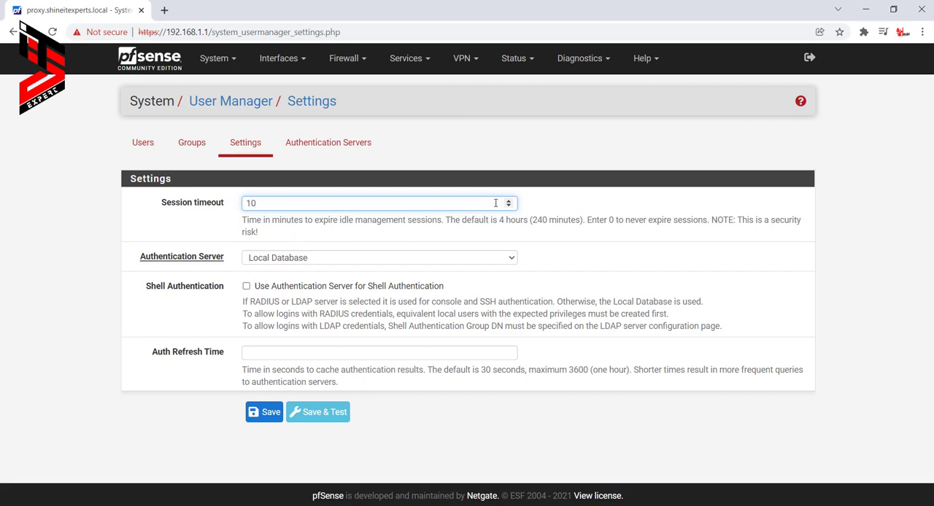
{"action": "triple_click", "coordinate": [507, 202]}
{"action": "left_click_drag", "start_coordinate": [292, 205], "coordinate": [114, 225]}
{"action": "key", "text": "BackSpace"}
{"action": "left_click", "coordinate": [267, 413]}
- View the authentication servers and return to the list of users
{"action": "left_click", "coordinate": [219, 60]}
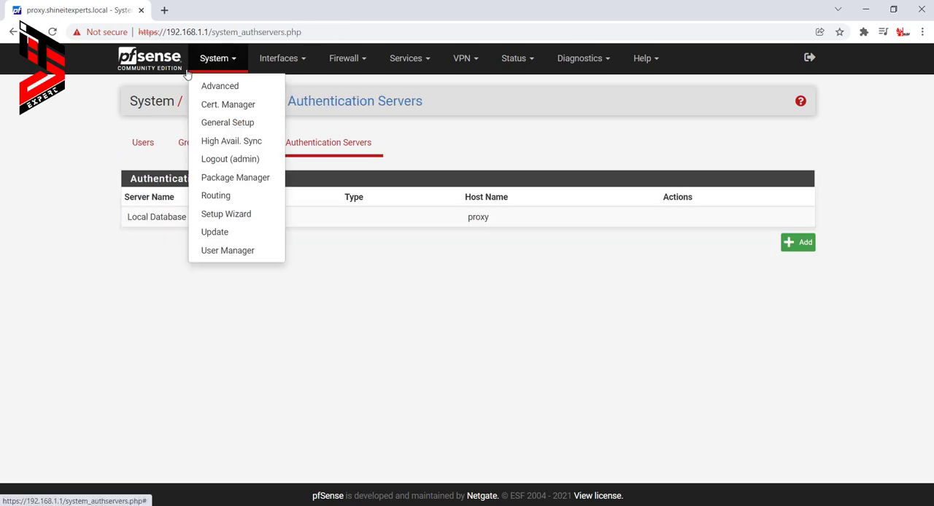
{"action": "left_click", "coordinate": [142, 143]}
- Start the pfSense Setup Wizard and advance past the welcome and Netgate Global Support pages
{"action": "left_click", "coordinate": [223, 61]}
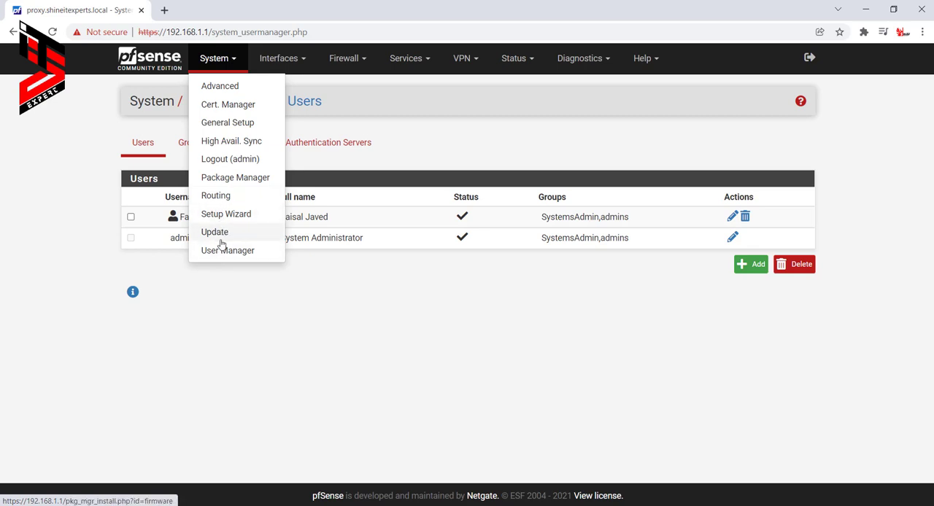
{"action": "left_click", "coordinate": [220, 214]}
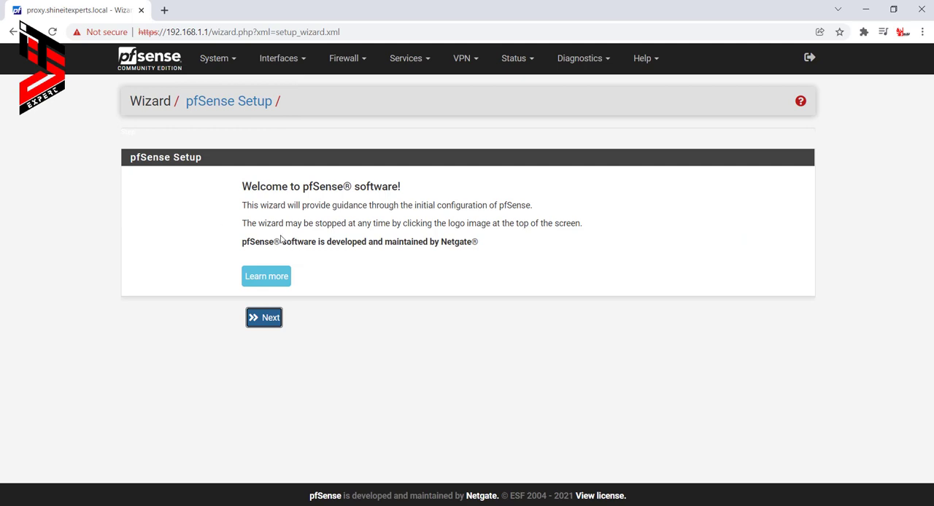
{"action": "left_click", "coordinate": [264, 318]}
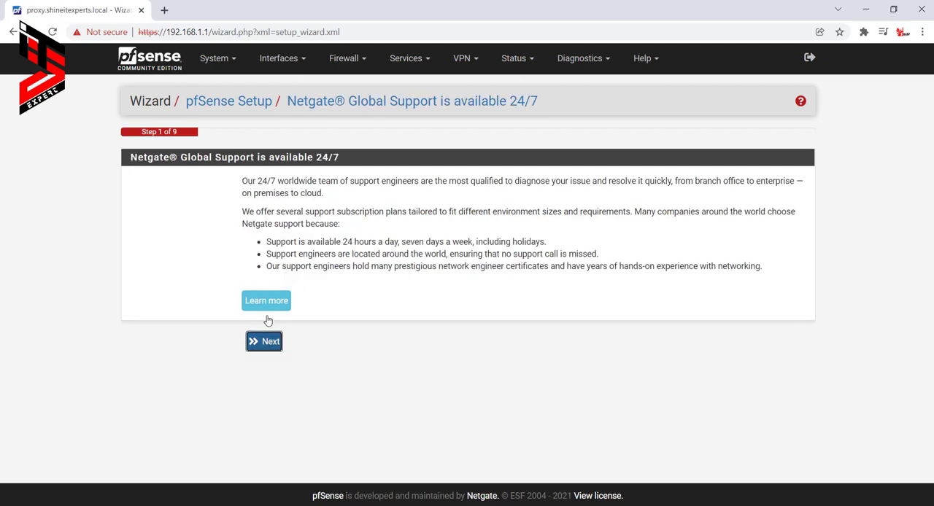
{"action": "left_click", "coordinate": [266, 341]}
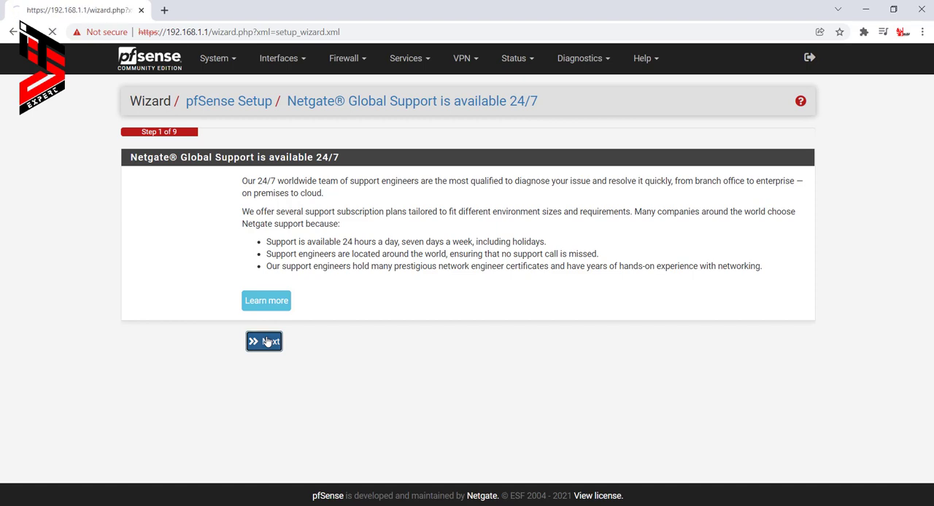
- Leave the Setup Wizard for the Package Manager and view the installed and available packages
{"action": "left_click", "coordinate": [219, 60]}
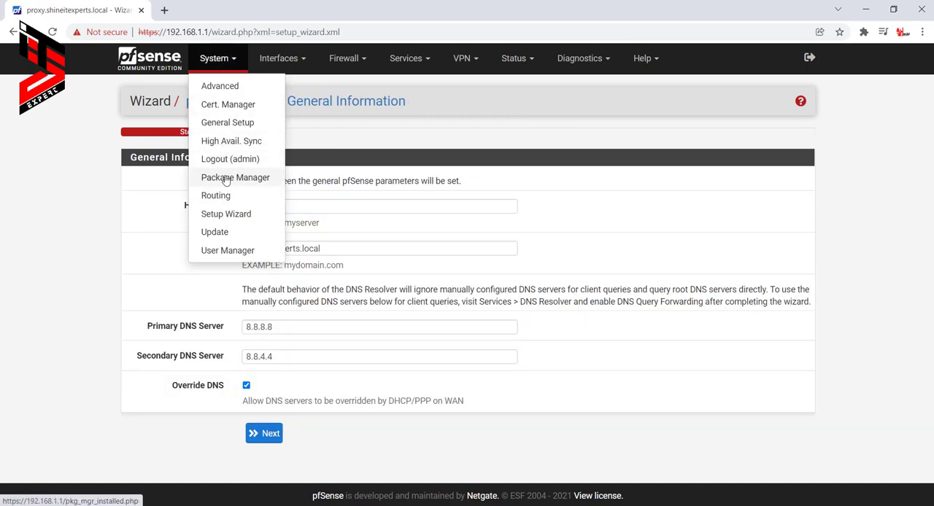
{"action": "left_click", "coordinate": [227, 183]}
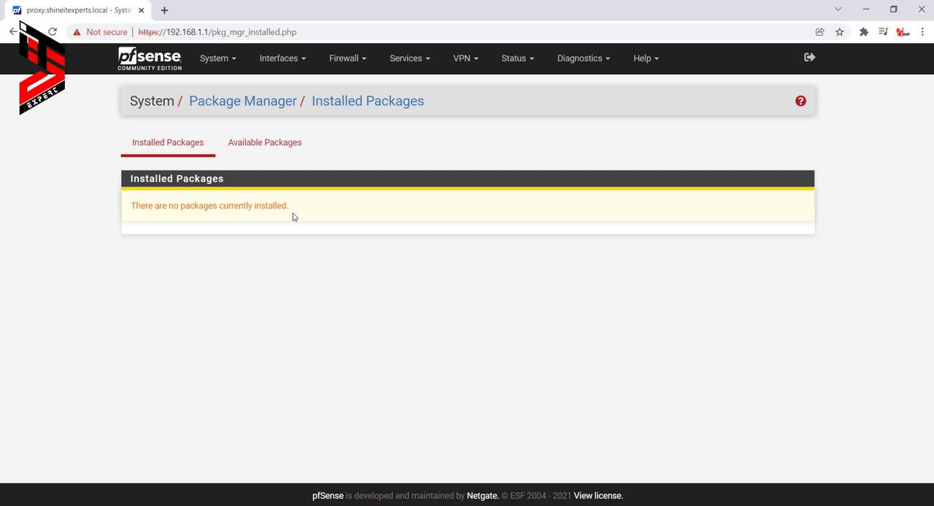
{"action": "left_click", "coordinate": [272, 151]}
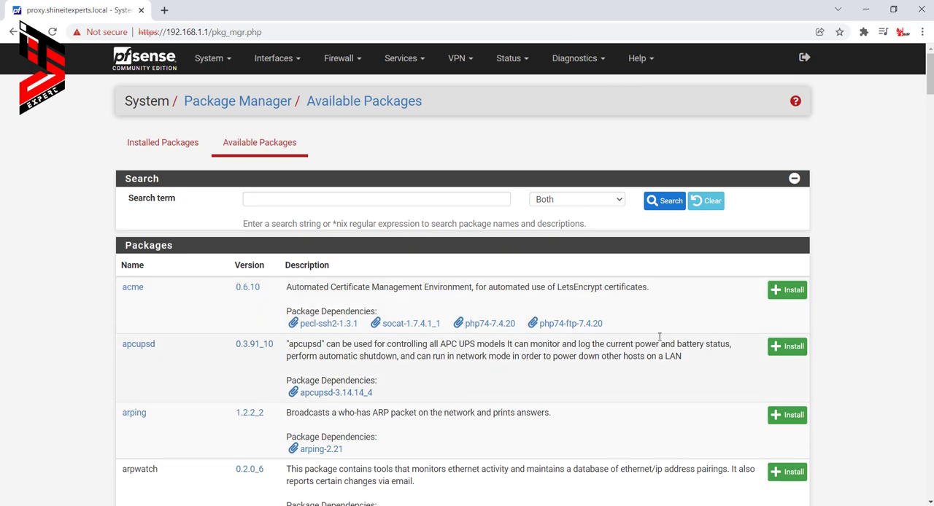
{"action": "scroll", "coordinate": [317, 349], "scroll_direction": "down", "scroll_amount": 3}
{"action": "scroll", "coordinate": [316, 349], "scroll_direction": "up", "scroll_amount": 3}
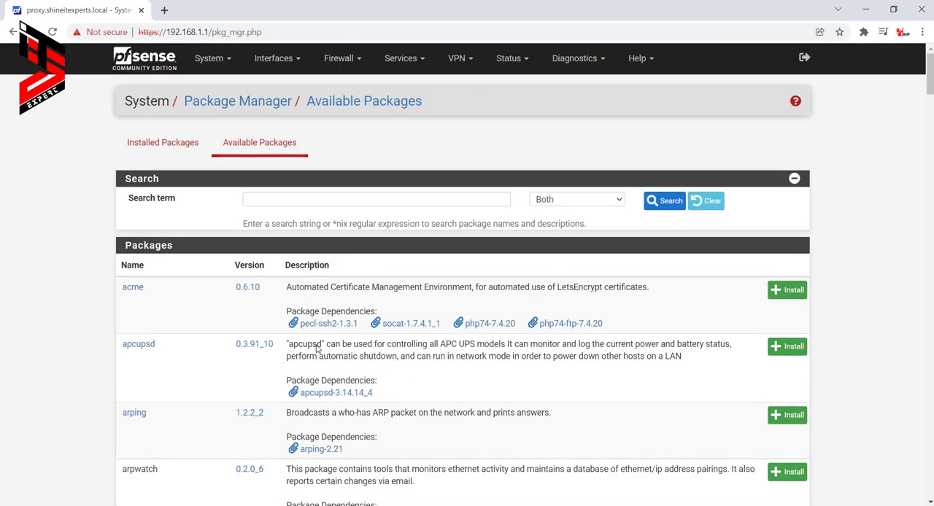
- Search the available packages for "ntop"
{"action": "left_click", "coordinate": [315, 202]}
{"action": "type", "text": "ntop"}
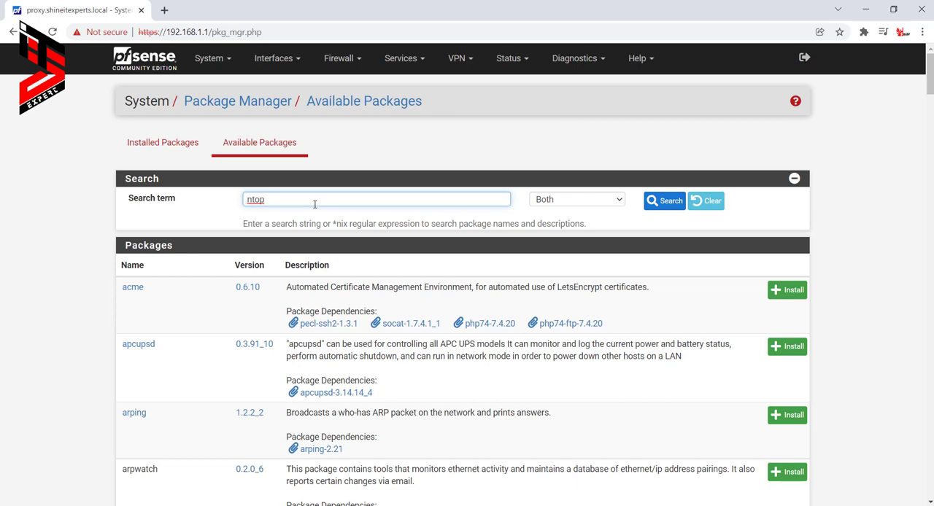
{"action": "key", "text": "Return"}
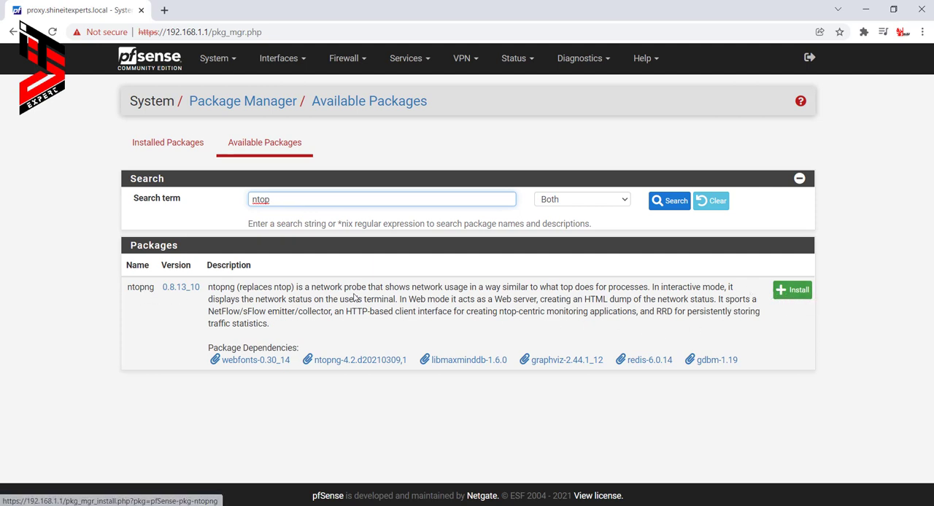
- Clear the package search and browse the full list of available packages
{"action": "left_click_drag", "start_coordinate": [463, 200], "coordinate": [149, 205]}
{"action": "key", "text": "BackSpace"}
{"action": "key", "text": "Return"}
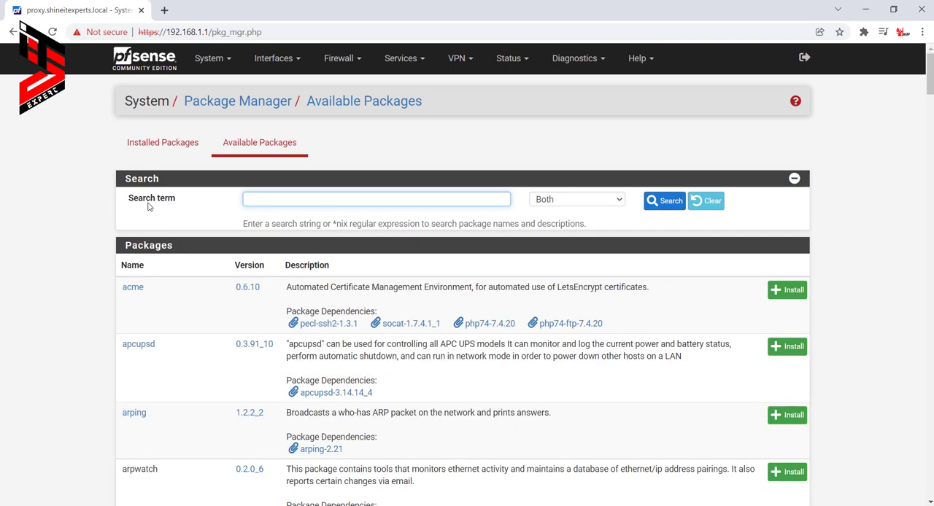
{"action": "scroll", "coordinate": [202, 337], "scroll_direction": "down", "scroll_amount": 7}
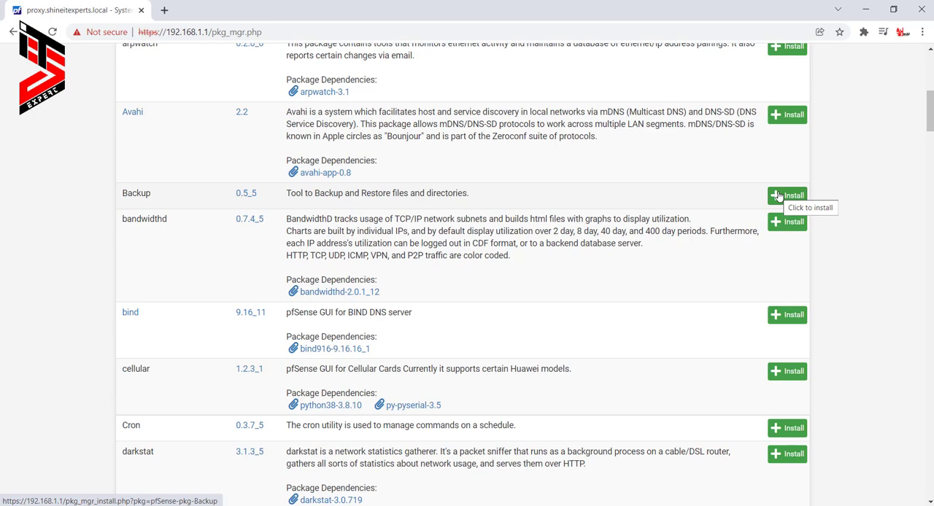
{"action": "scroll", "coordinate": [523, 337], "scroll_direction": "down", "scroll_amount": 3}
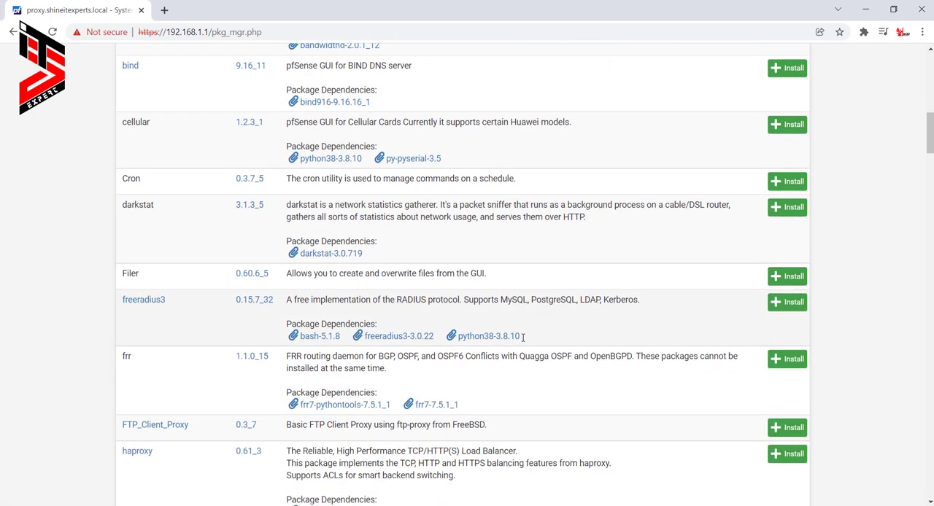
{"action": "scroll", "coordinate": [523, 337], "scroll_direction": "down", "scroll_amount": 9}
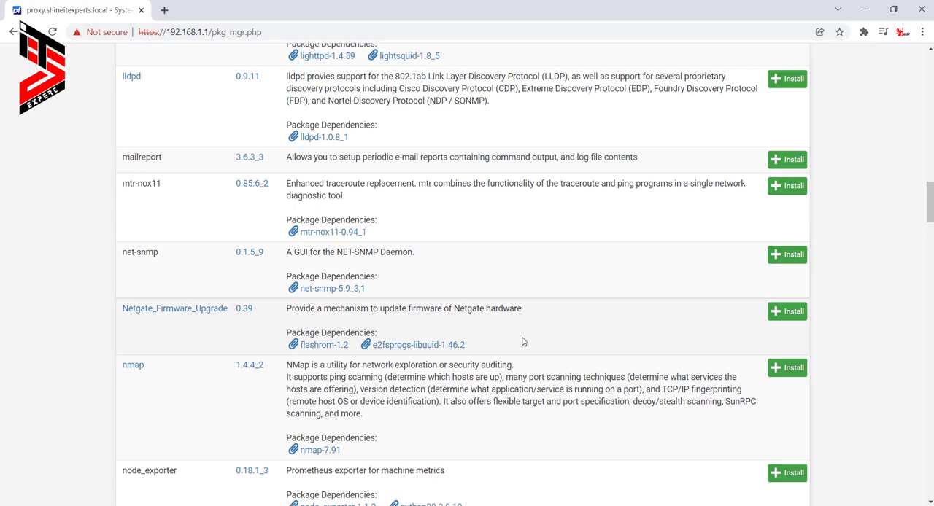
{"action": "scroll", "coordinate": [522, 342], "scroll_direction": "down", "scroll_amount": 5}
{"action": "scroll", "coordinate": [467, 342], "scroll_direction": "up", "scroll_amount": 10}
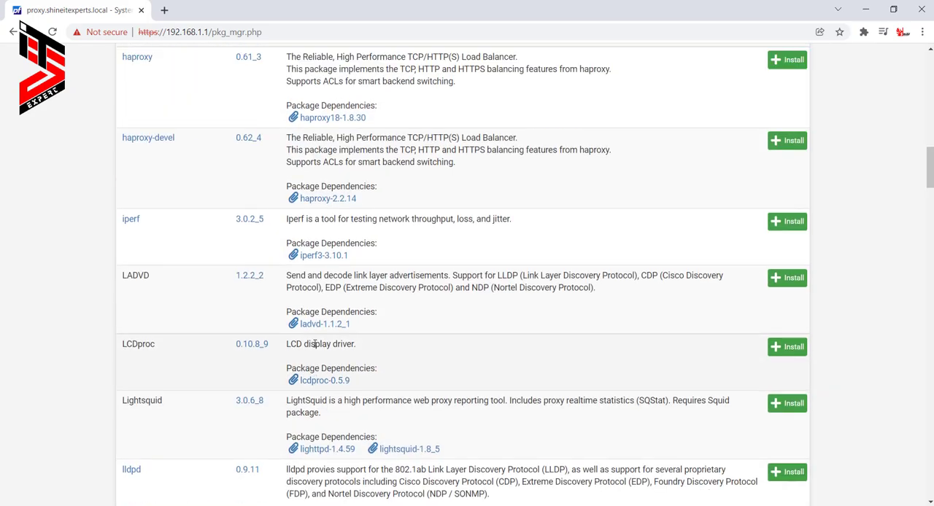
{"action": "scroll", "coordinate": [315, 344], "scroll_direction": "up", "scroll_amount": 15}
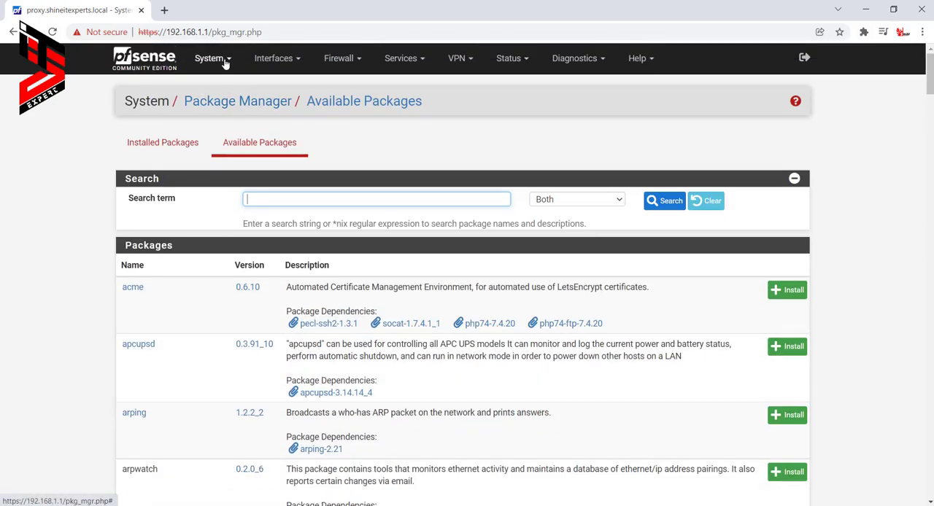
- Log out of the web interface and sign back in as admin with the account password
{"action": "left_click", "coordinate": [224, 61]}
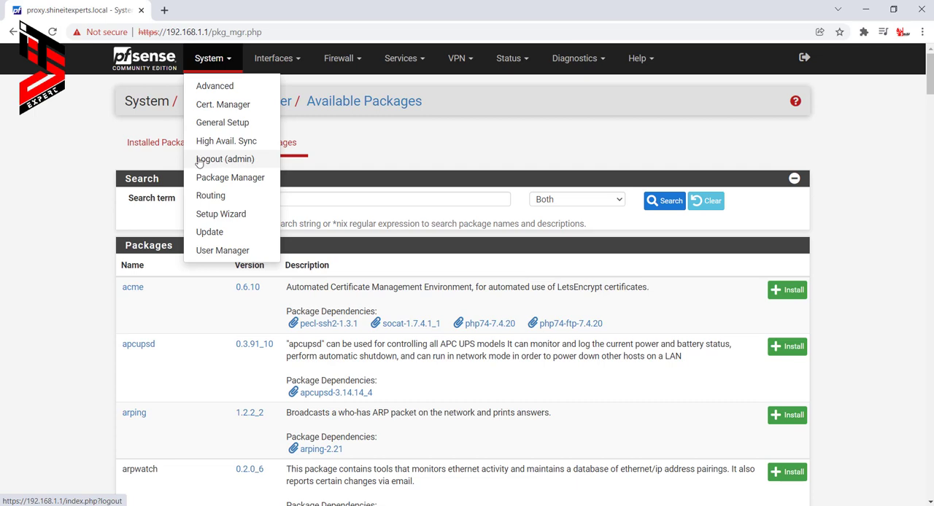
{"action": "left_click", "coordinate": [221, 160]}
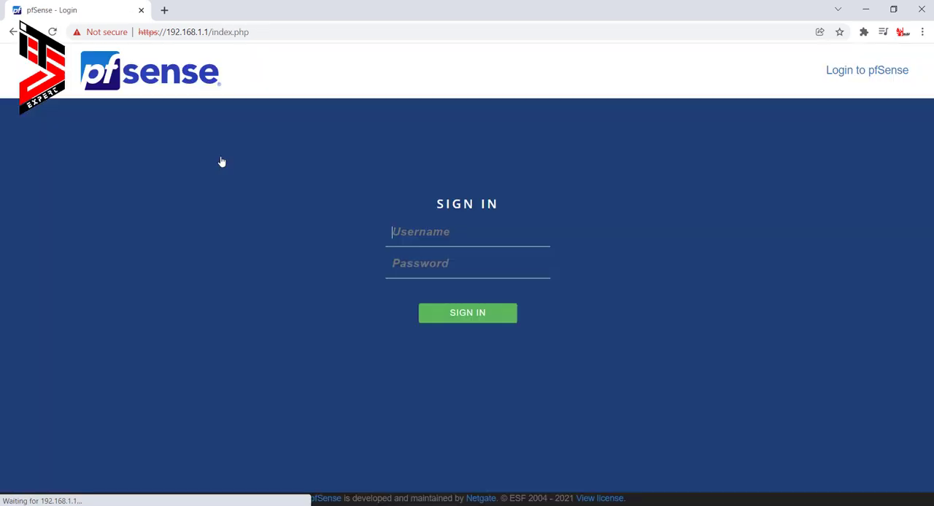
{"action": "type", "text": "admin"}
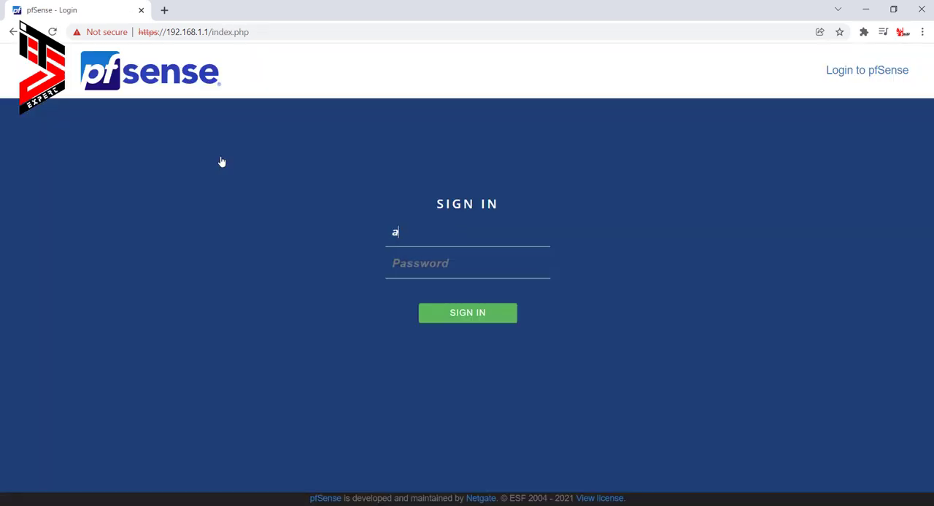
{"action": "key", "text": "Tab"}
{"action": "type", "text": "••sen"}
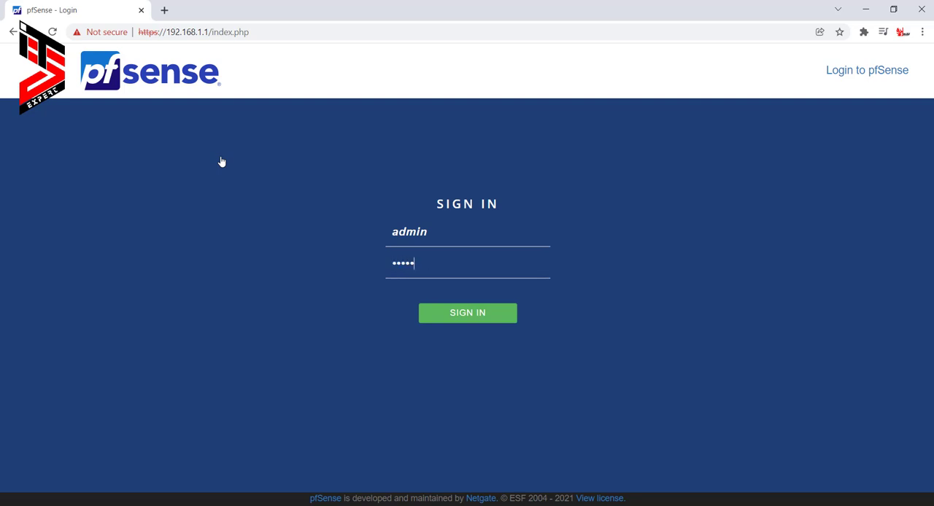
{"action": "type", "text": "se"}
{"action": "key", "text": "Return"}
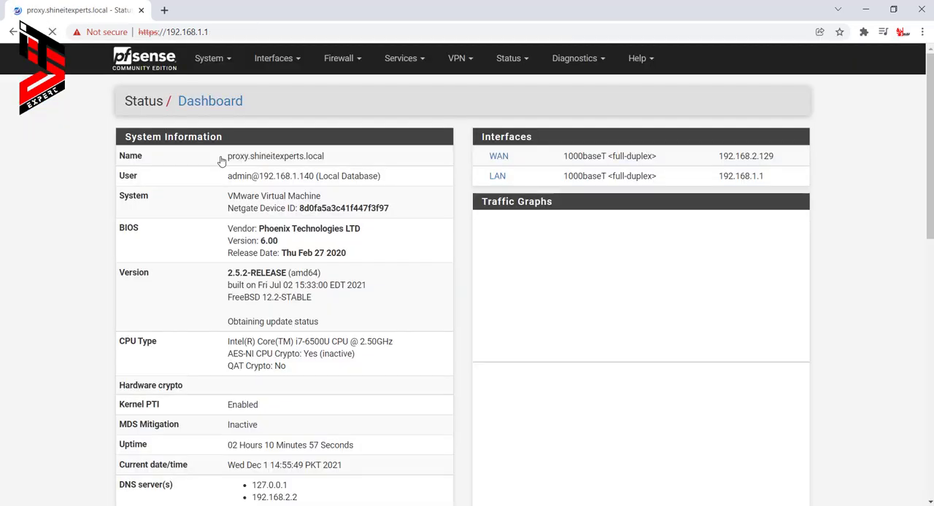
- Open General Setup and examine the firewall's hostname and domain
{"action": "left_click", "coordinate": [223, 60]}
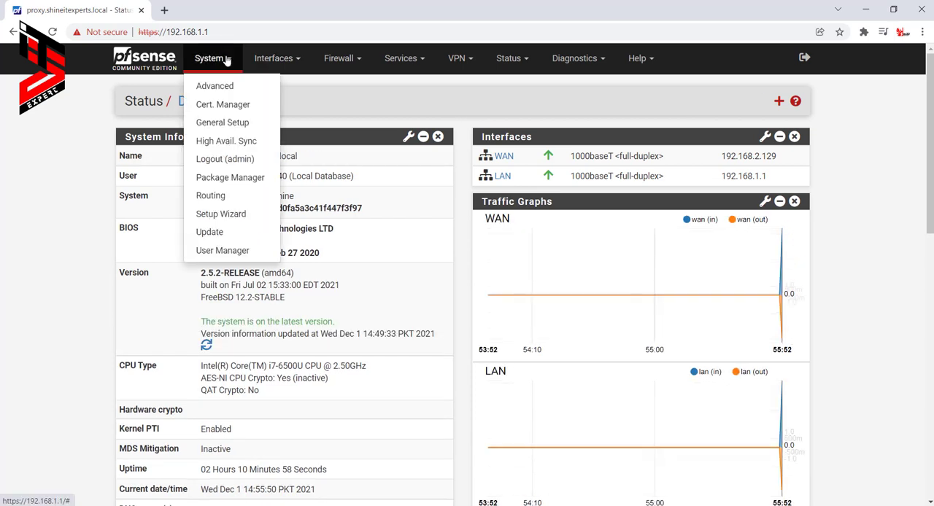
{"action": "left_click", "coordinate": [218, 122]}
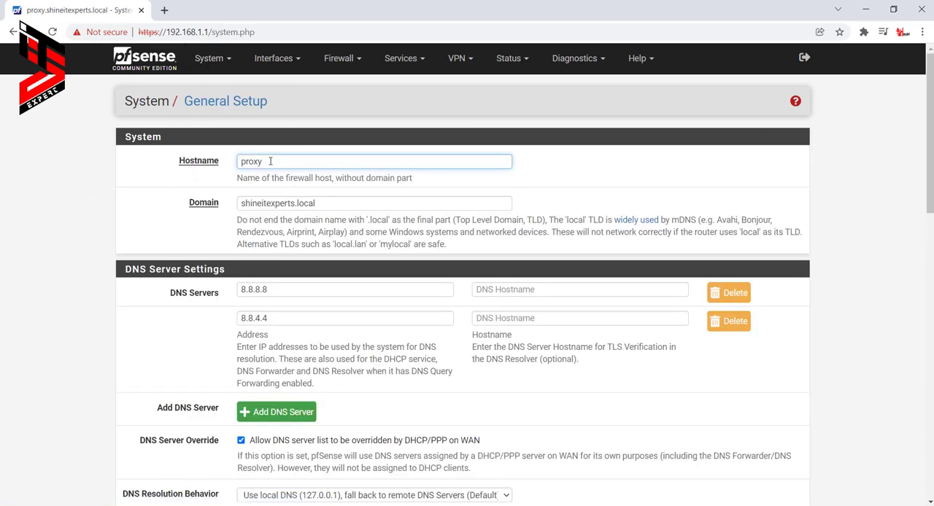
{"action": "left_click_drag", "start_coordinate": [271, 161], "coordinate": [224, 167]}
{"action": "left_click_drag", "start_coordinate": [322, 203], "coordinate": [241, 209]}
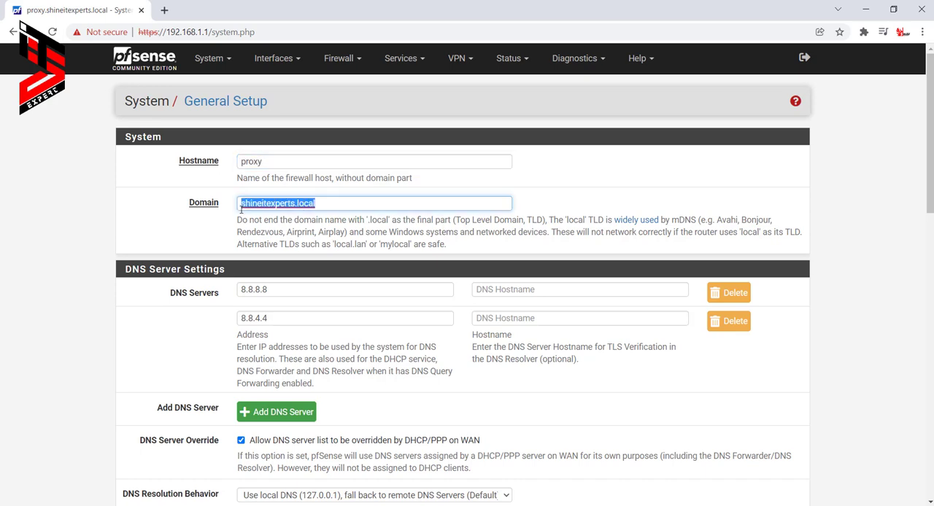
- Add a blank DNS server entry below the existing ones in the DNS Server Settings
{"action": "scroll", "coordinate": [313, 230], "scroll_direction": "down", "scroll_amount": 1}
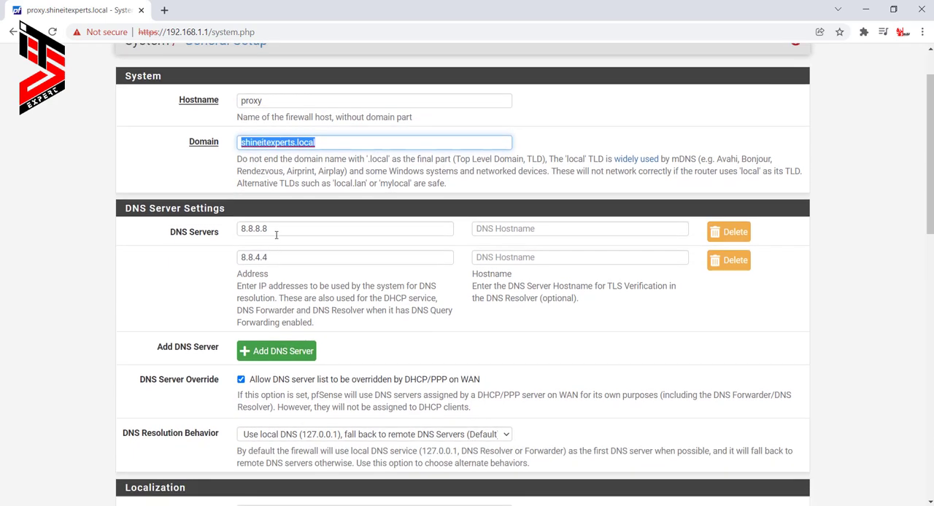
{"action": "scroll", "coordinate": [588, 228], "scroll_direction": "down", "scroll_amount": 2}
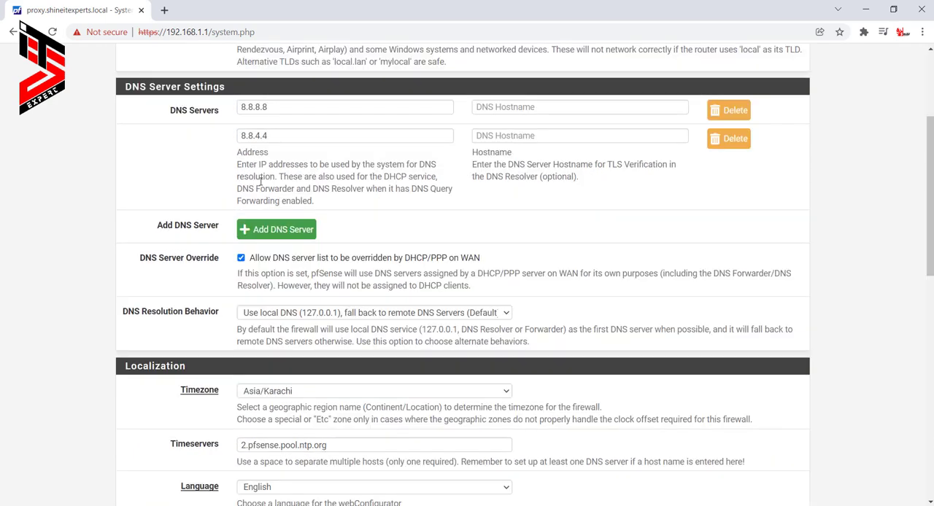
{"action": "left_click", "coordinate": [279, 231]}
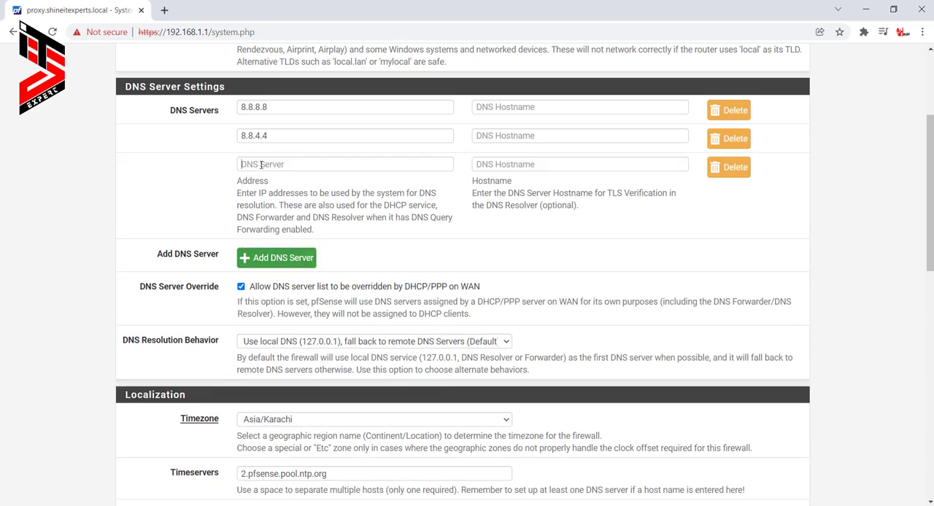
{"action": "left_click", "coordinate": [313, 162]}
- Browse the available timezones in the Localization settings without selecting another one
{"action": "scroll", "coordinate": [317, 183], "scroll_direction": "down", "scroll_amount": 3}
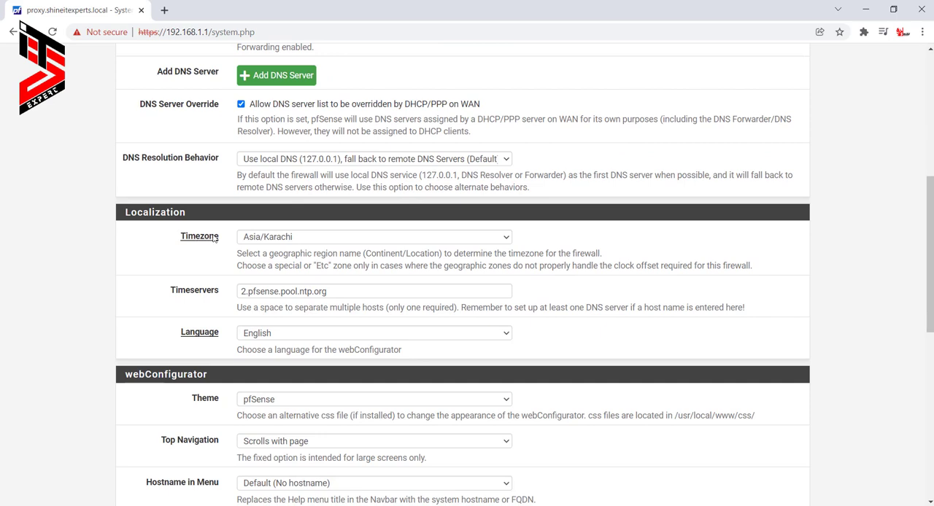
{"action": "left_click_drag", "start_coordinate": [219, 241], "coordinate": [178, 240]}
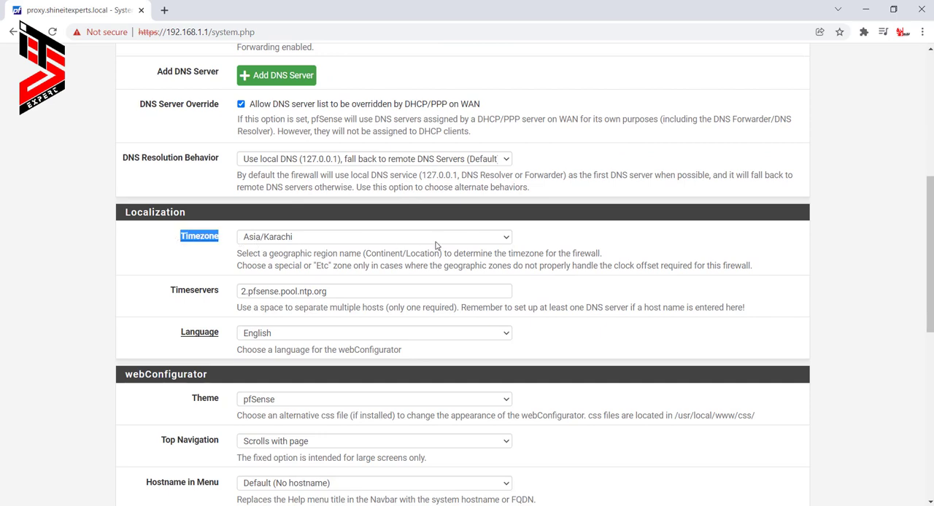
{"action": "left_click", "coordinate": [361, 240]}
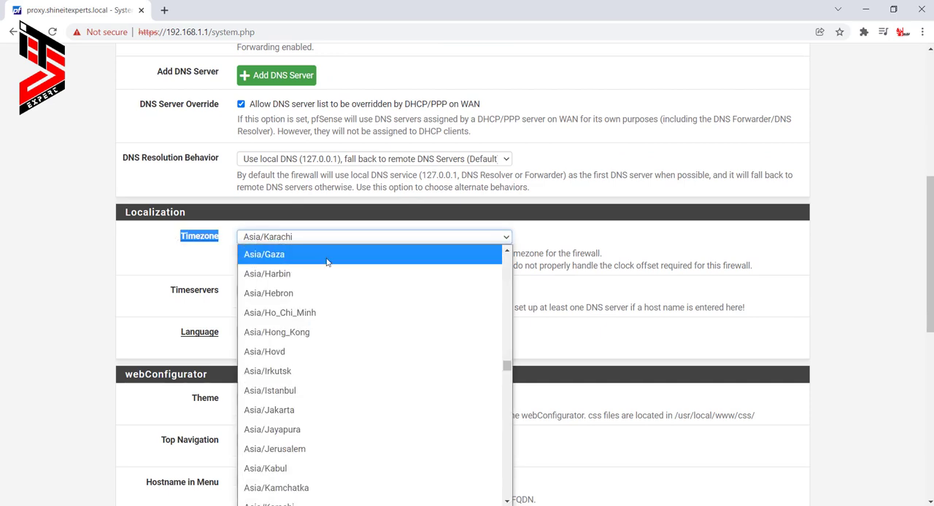
{"action": "scroll", "coordinate": [330, 323], "scroll_direction": "down", "scroll_amount": 5}
{"action": "scroll", "coordinate": [330, 323], "scroll_direction": "up", "scroll_amount": 6}
{"action": "scroll", "coordinate": [330, 322], "scroll_direction": "up", "scroll_amount": 20}
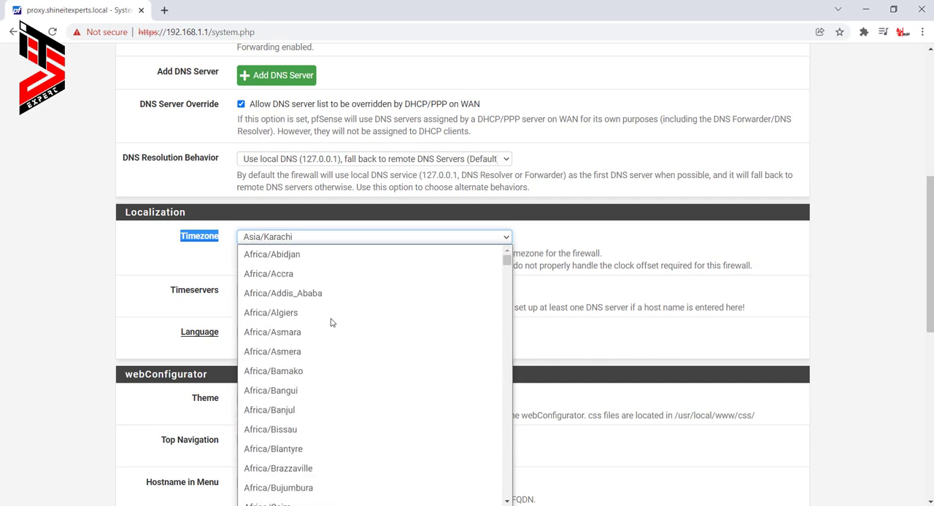
{"action": "scroll", "coordinate": [330, 323], "scroll_direction": "down", "scroll_amount": 20}
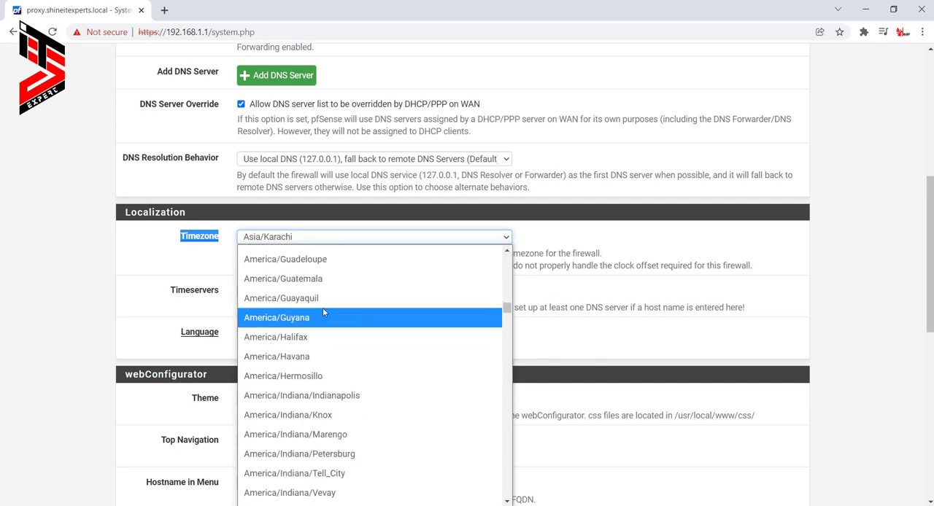
{"action": "left_click", "coordinate": [560, 232]}
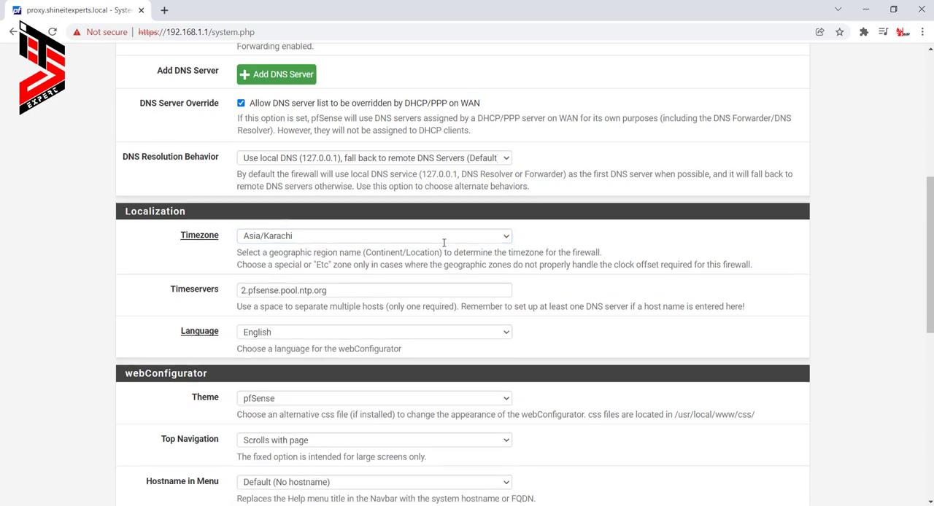
- Select the pfSense theme in the webConfigurator settings and save the General Setup page
{"action": "scroll", "coordinate": [443, 245], "scroll_direction": "down", "scroll_amount": 3}
{"action": "scroll", "coordinate": [443, 248], "scroll_direction": "down", "scroll_amount": 1}
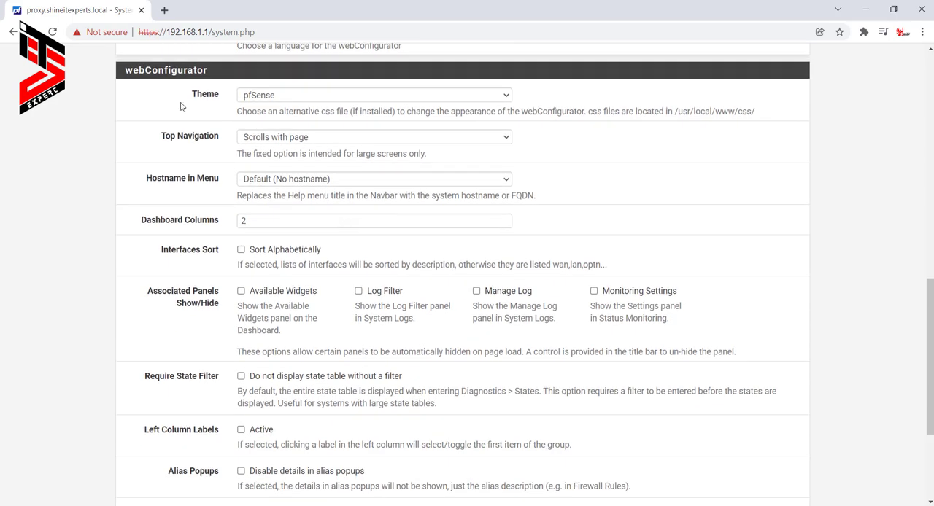
{"action": "left_click", "coordinate": [297, 99]}
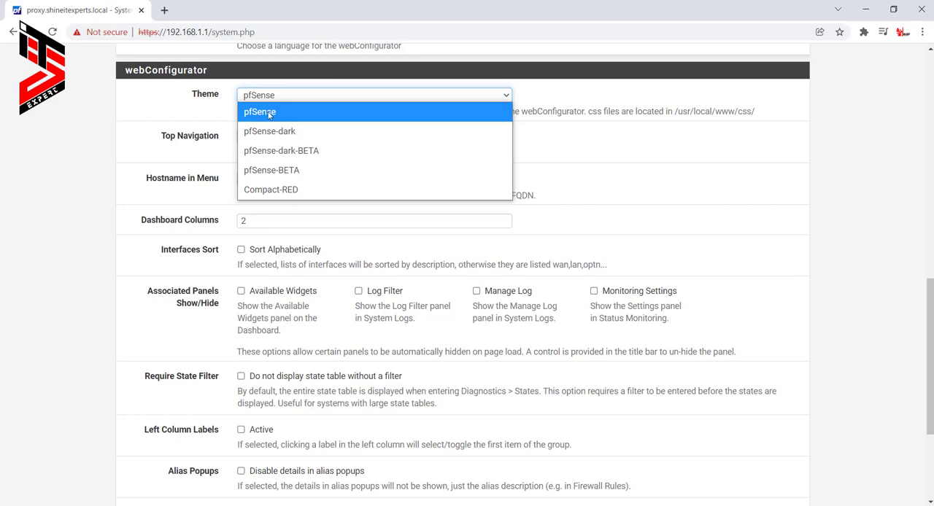
{"action": "left_click", "coordinate": [270, 114]}
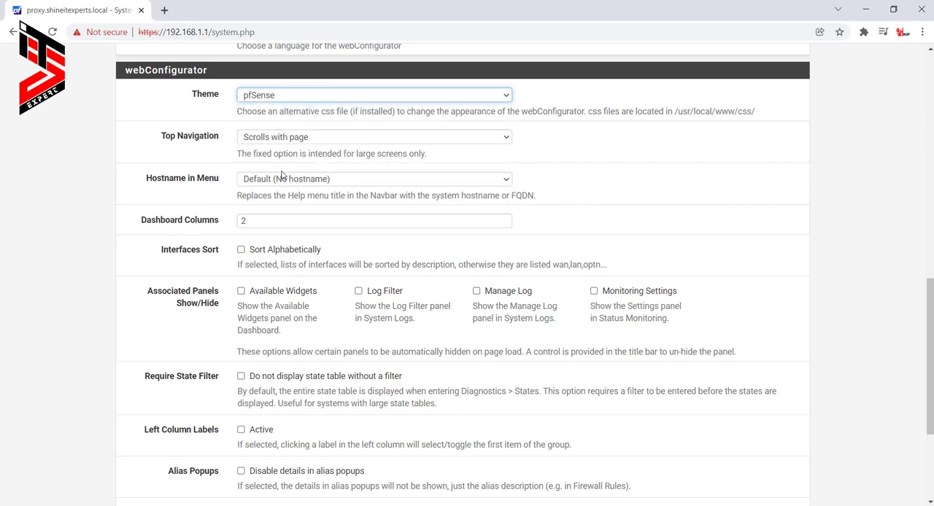
{"action": "scroll", "coordinate": [282, 177], "scroll_direction": "down", "scroll_amount": 3}
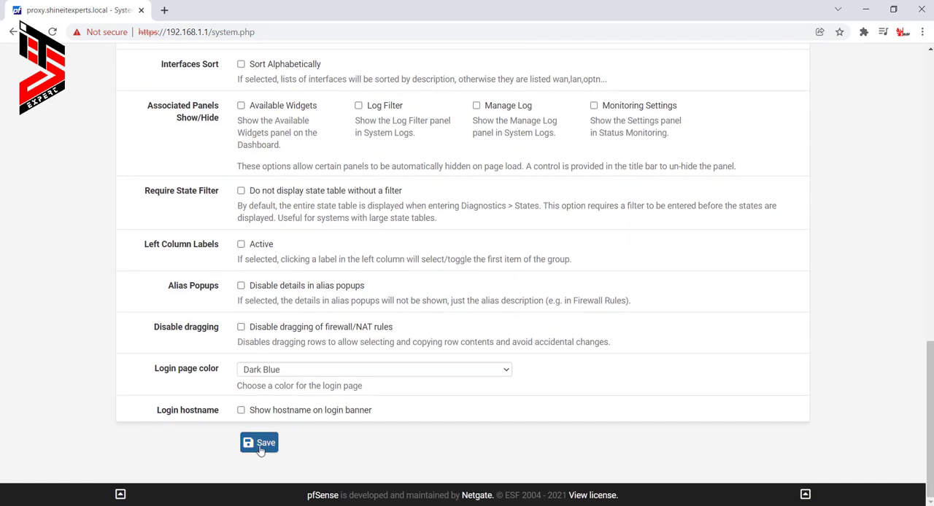
{"action": "left_click", "coordinate": [261, 447]}
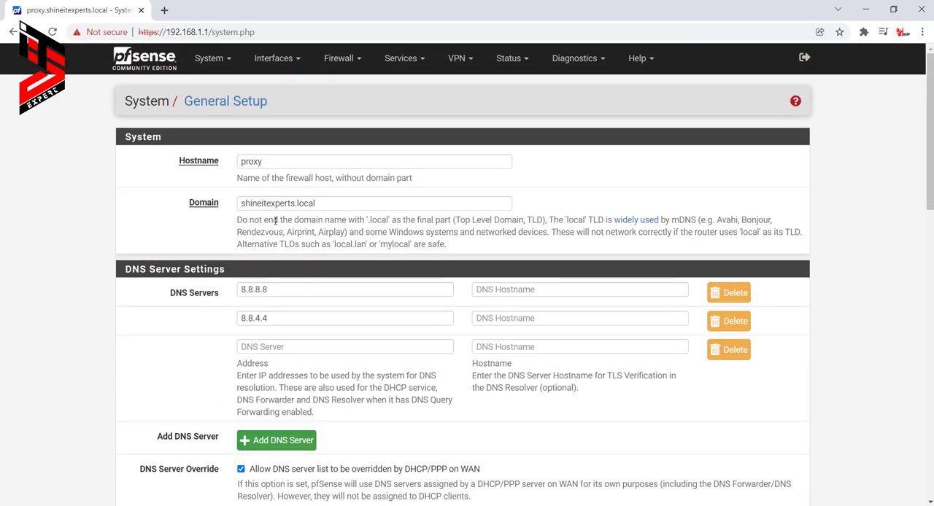
- Open the High Availability Sync page and examine its state and configuration synchronization settings, including the options to sync
{"action": "left_click", "coordinate": [216, 57]}
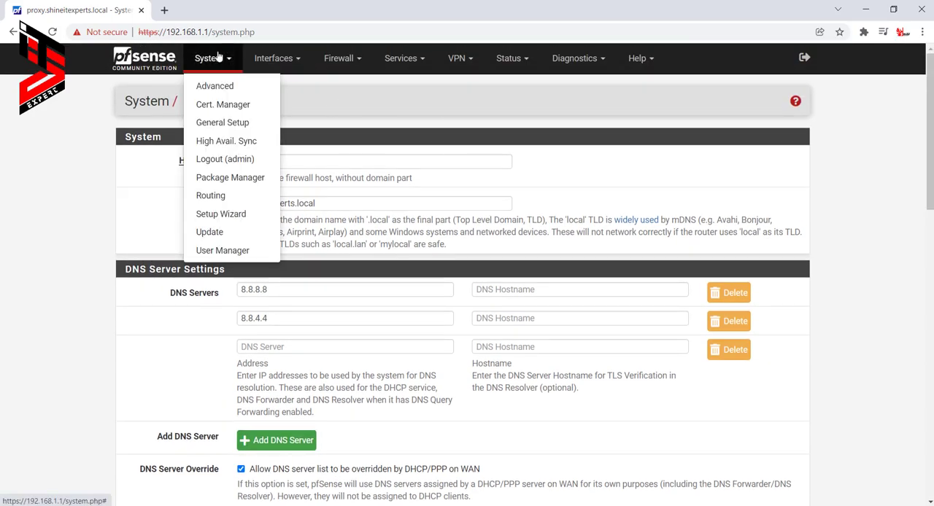
{"action": "left_click", "coordinate": [234, 145]}
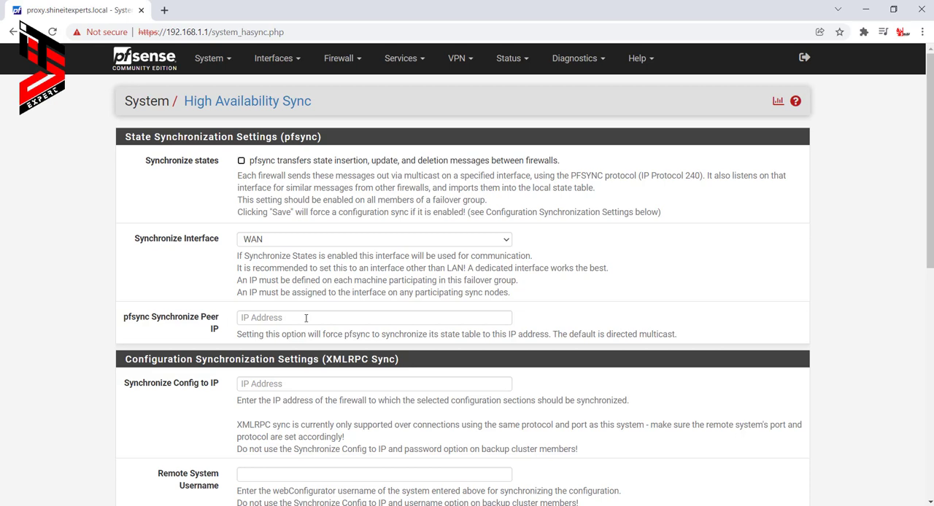
{"action": "scroll", "coordinate": [306, 318], "scroll_direction": "down", "scroll_amount": 1}
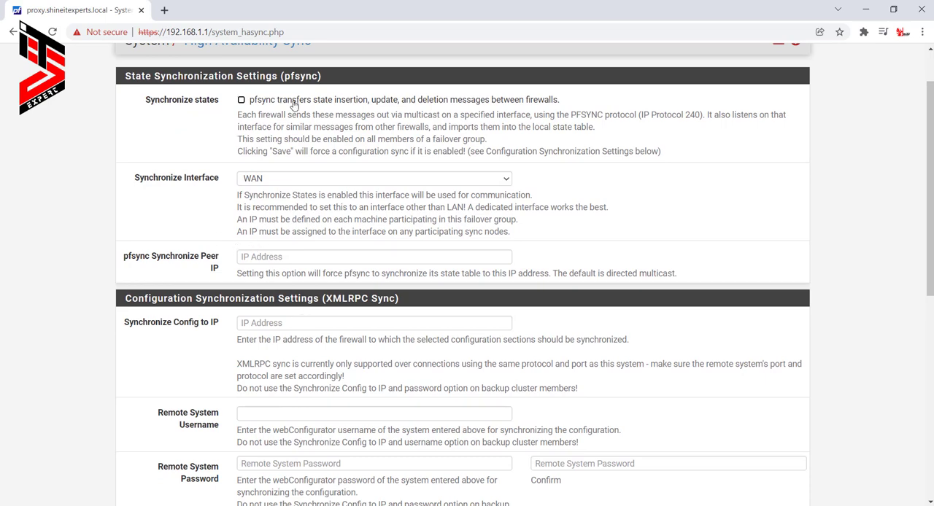
{"action": "left_click", "coordinate": [256, 262]}
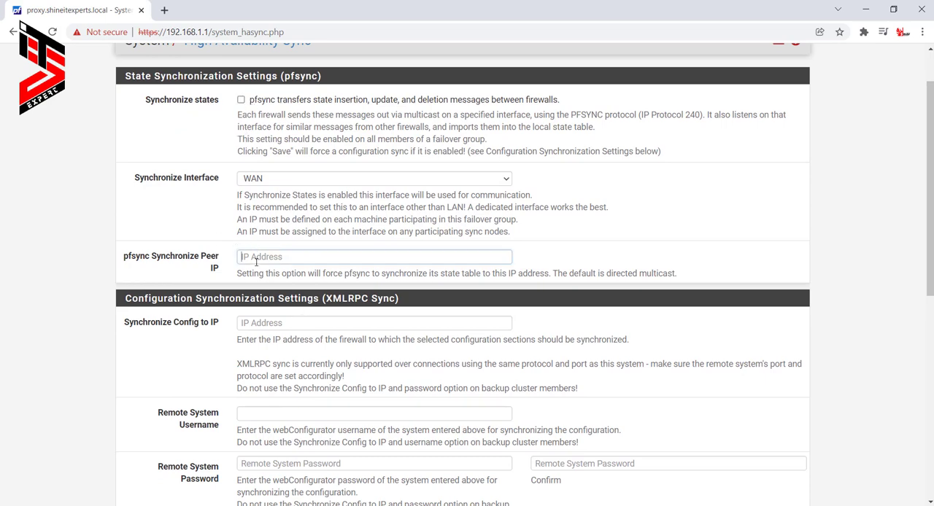
{"action": "scroll", "coordinate": [265, 319], "scroll_direction": "down", "scroll_amount": 2}
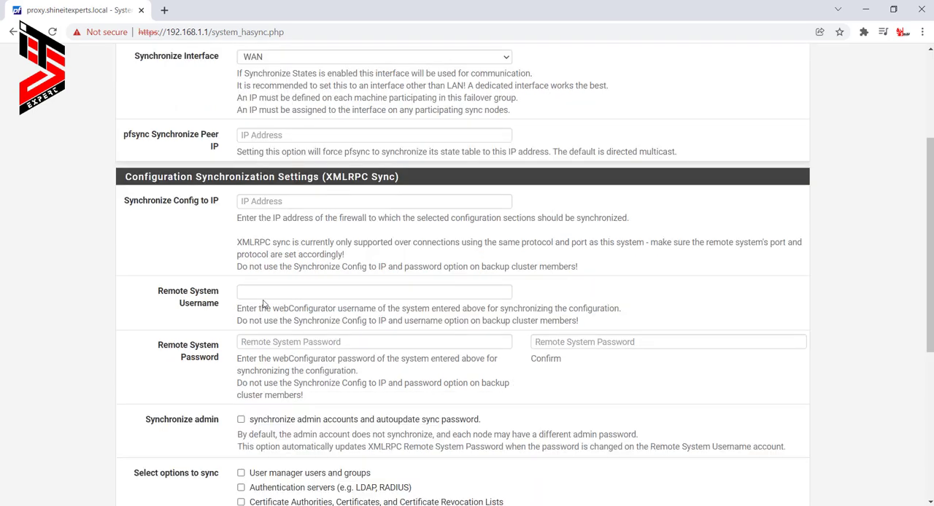
{"action": "scroll", "coordinate": [132, 356], "scroll_direction": "down", "scroll_amount": 4}
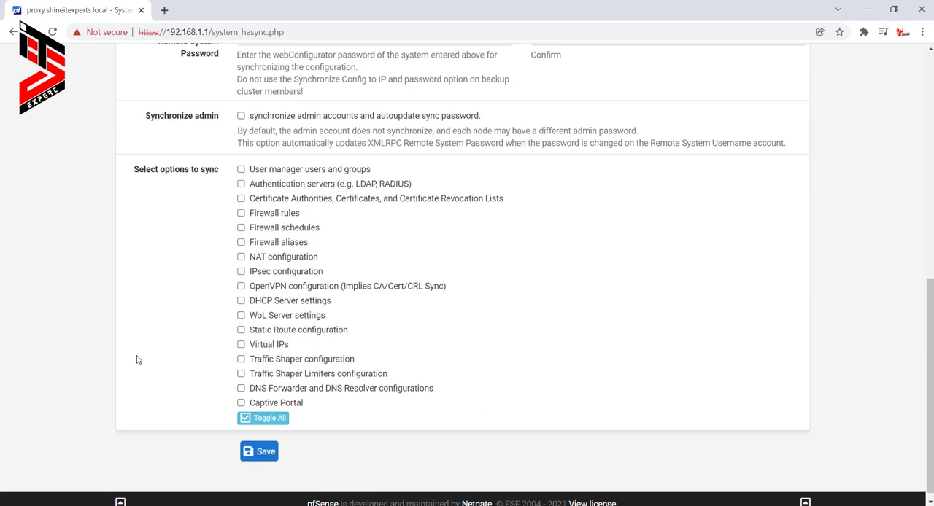
{"action": "scroll", "coordinate": [330, 403], "scroll_direction": "up", "scroll_amount": 6}
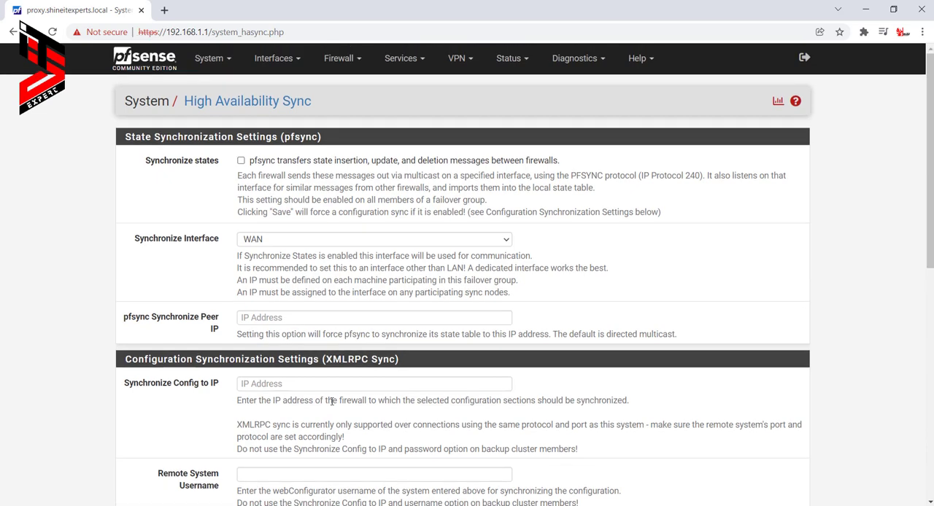
- Open the Advanced Admin Access page and select HTTPS (SSL/TLS) as the webConfigurator protocol
{"action": "left_click", "coordinate": [214, 66]}
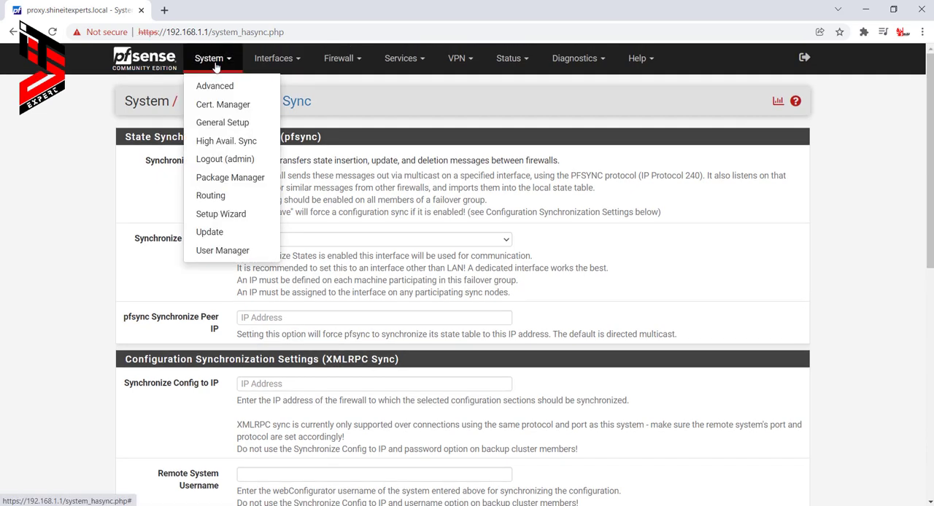
{"action": "left_click", "coordinate": [214, 86]}
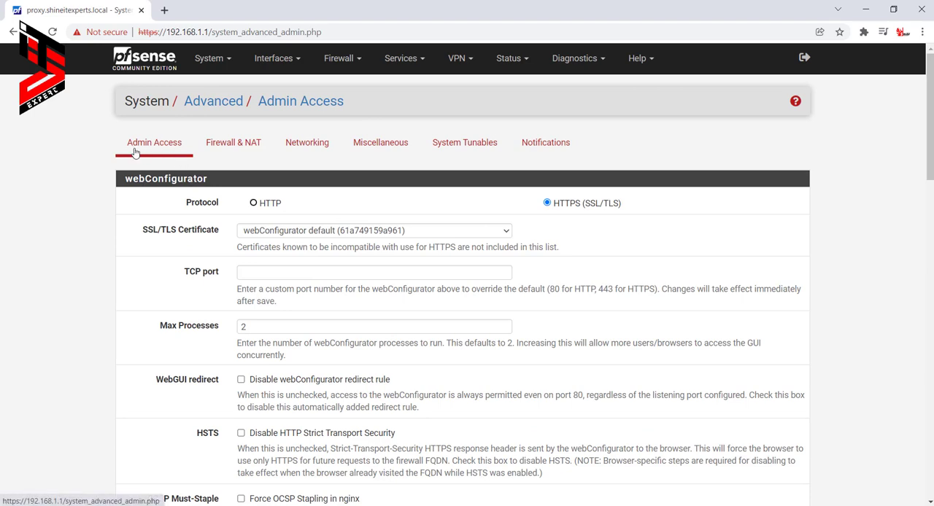
{"action": "left_click", "coordinate": [255, 205]}
{"action": "left_click", "coordinate": [574, 208]}
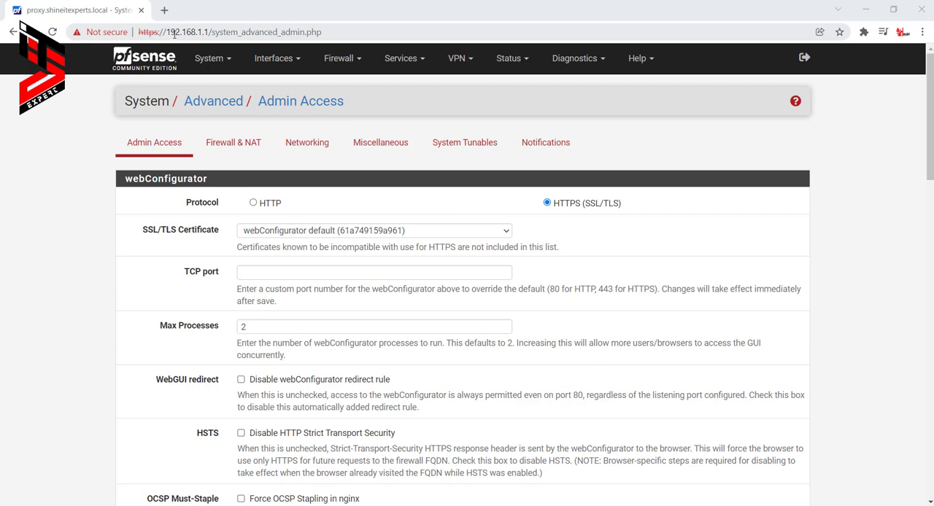
{"action": "left_click_drag", "start_coordinate": [174, 34], "coordinate": [192, 33]}
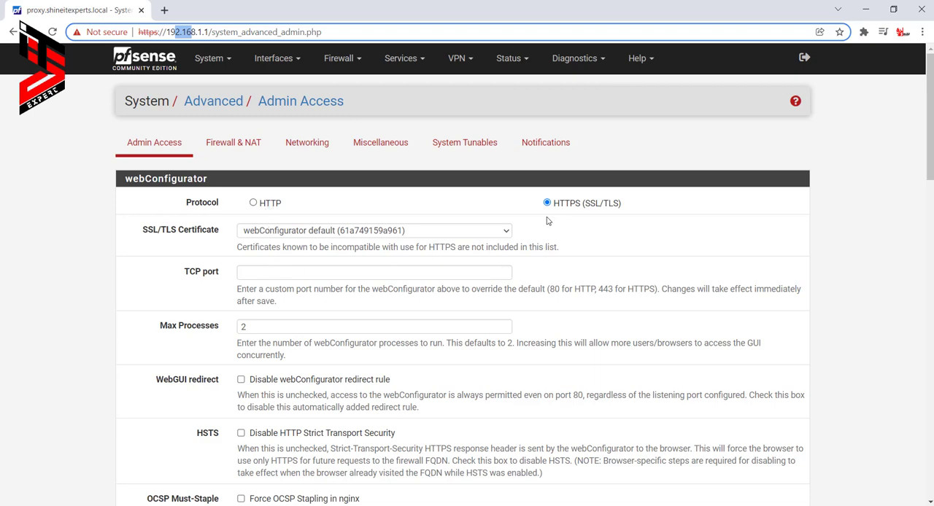
- Set the webConfigurator TCP port to 8082 and save the Admin Access settings
{"action": "left_click", "coordinate": [259, 272]}
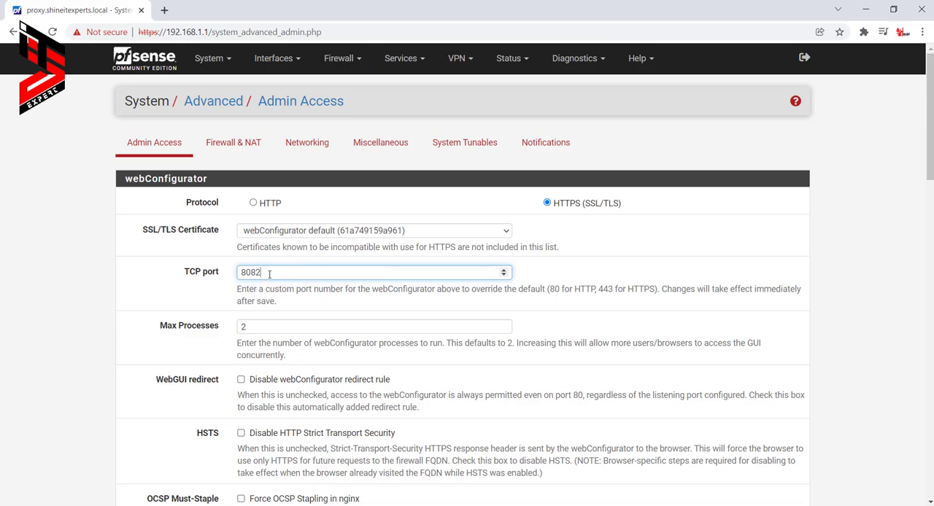
{"action": "scroll", "coordinate": [269, 273], "scroll_direction": "down", "scroll_amount": 20}
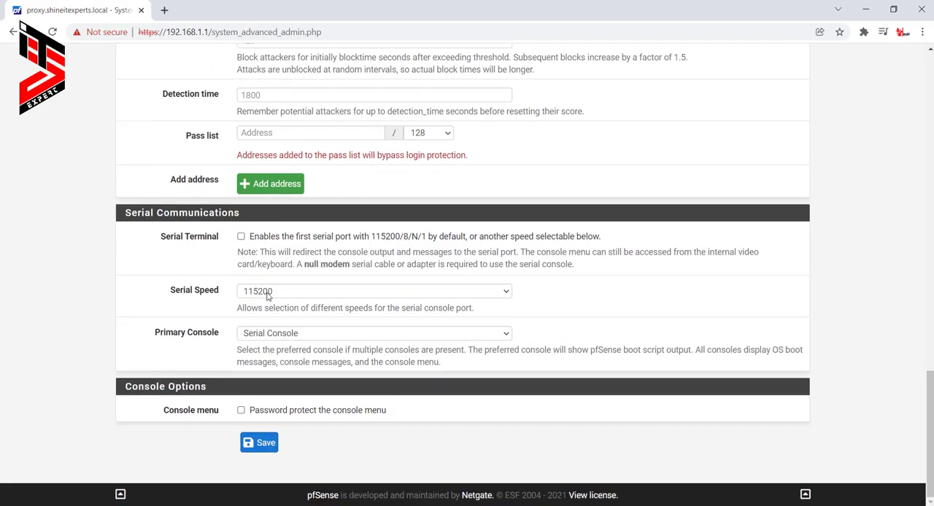
{"action": "left_click", "coordinate": [258, 442]}
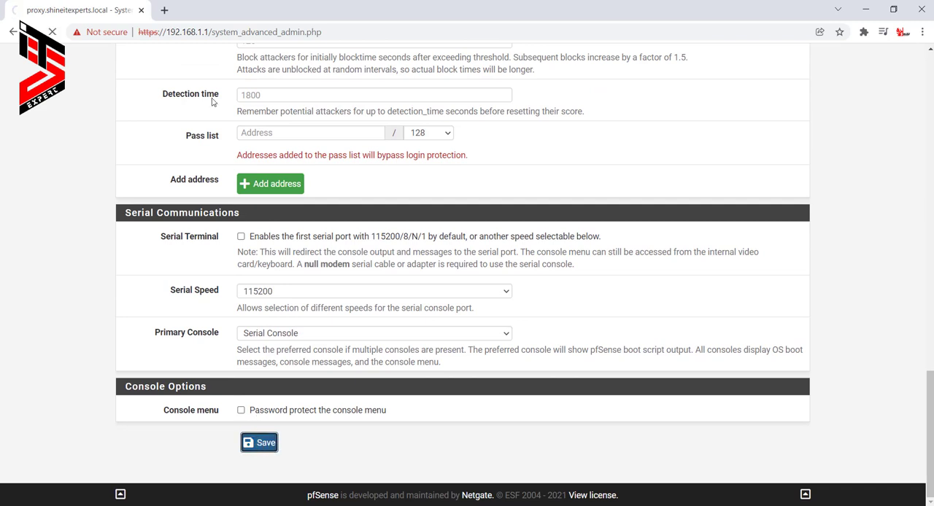
{"action": "left_click", "coordinate": [164, 11]}
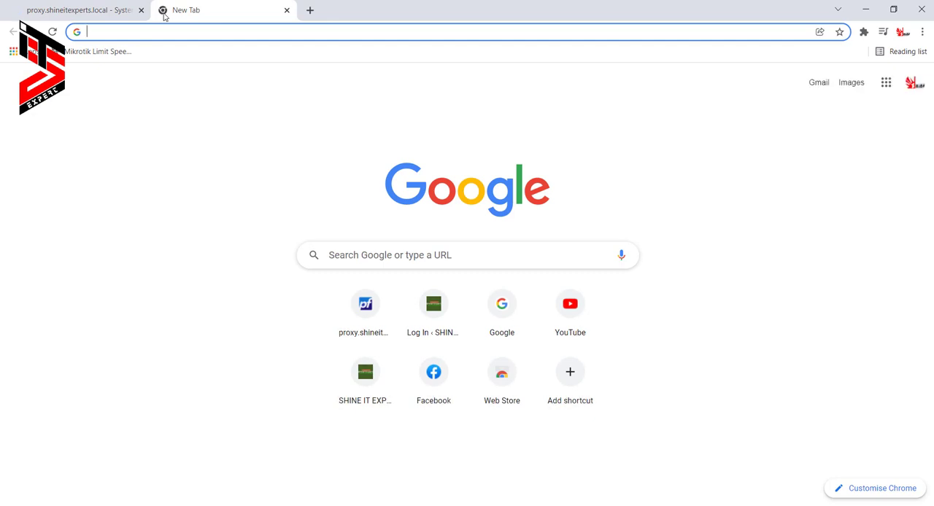
{"action": "type", "text": "https://192.168.1"}
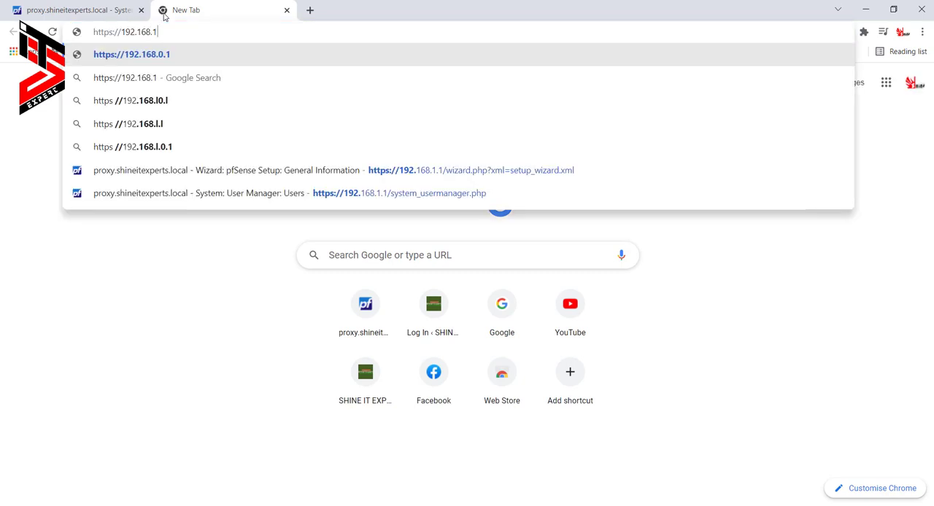
{"action": "type", "text": ".1:8082"}
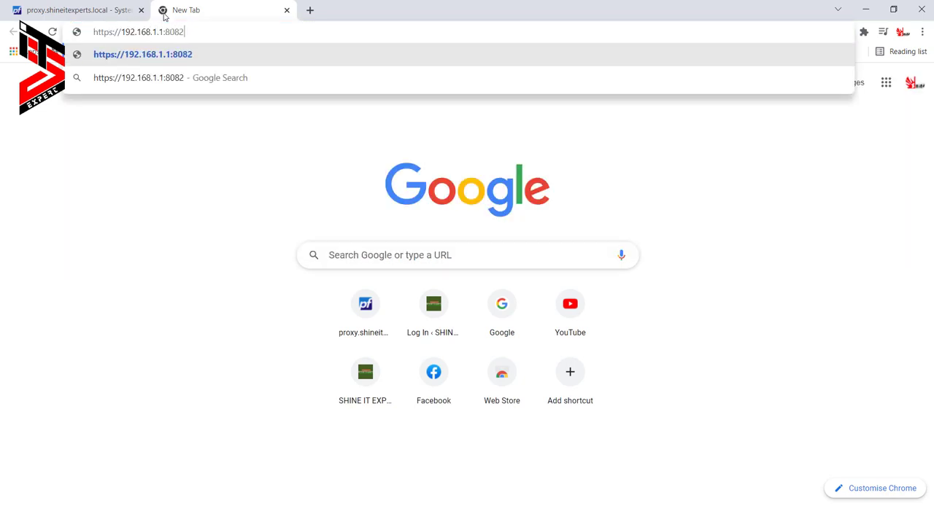
{"action": "key", "text": "Return"}
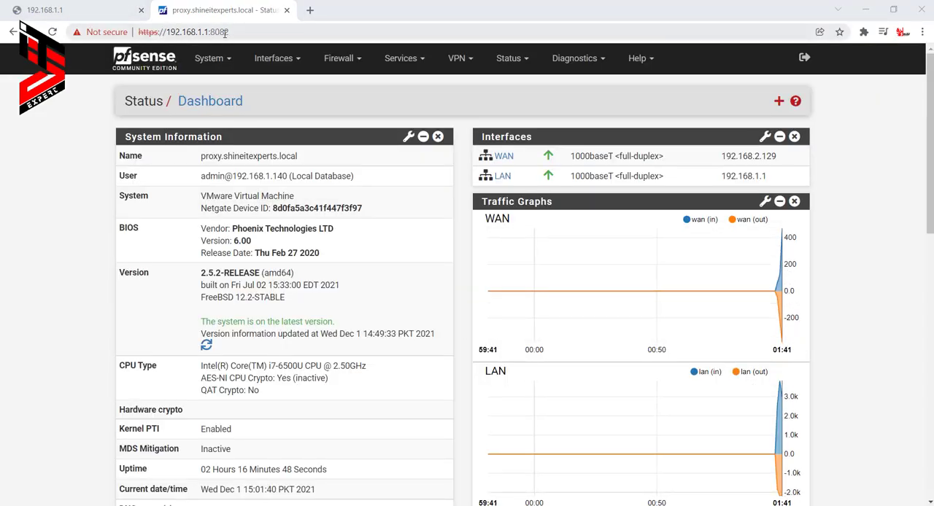
{"action": "left_click", "coordinate": [232, 32]}
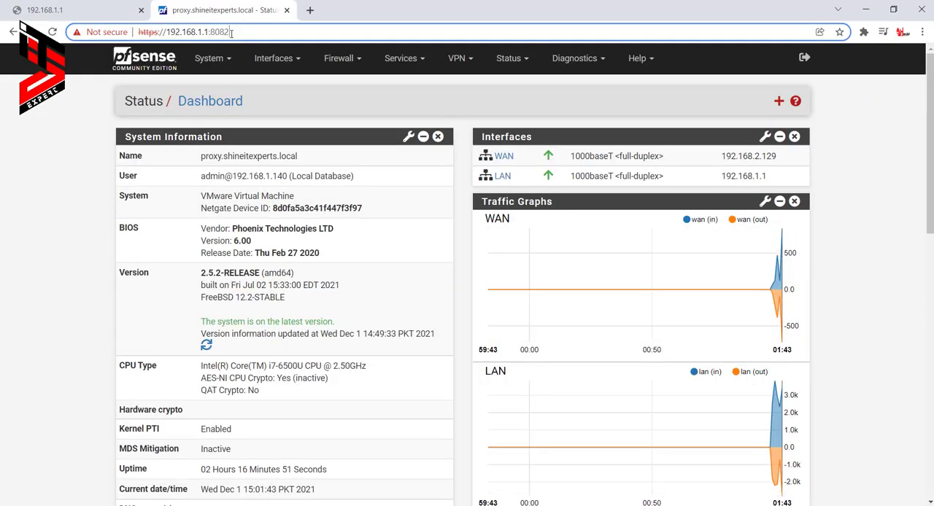
{"action": "left_click_drag", "start_coordinate": [232, 32], "coordinate": [213, 32]}
- Return to the Advanced Admin Access page, clear the custom webConfigurator TCP port and save the settings
{"action": "left_click", "coordinate": [215, 60]}
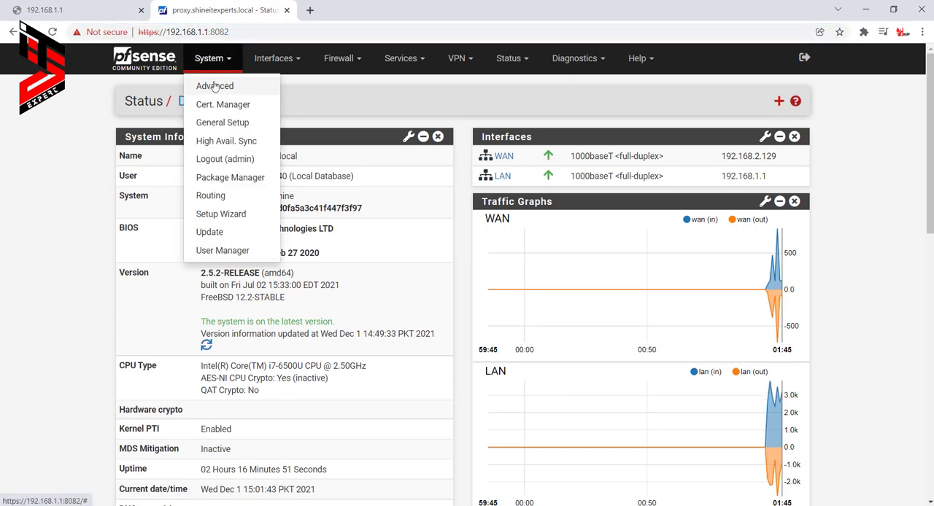
{"action": "left_click", "coordinate": [216, 86]}
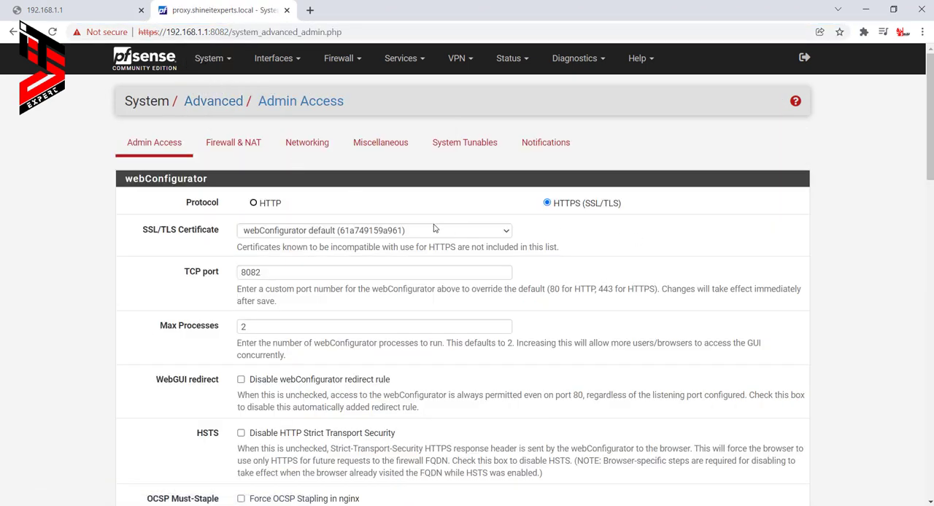
{"action": "left_click", "coordinate": [202, 276]}
{"action": "key", "text": "BackSpace"}
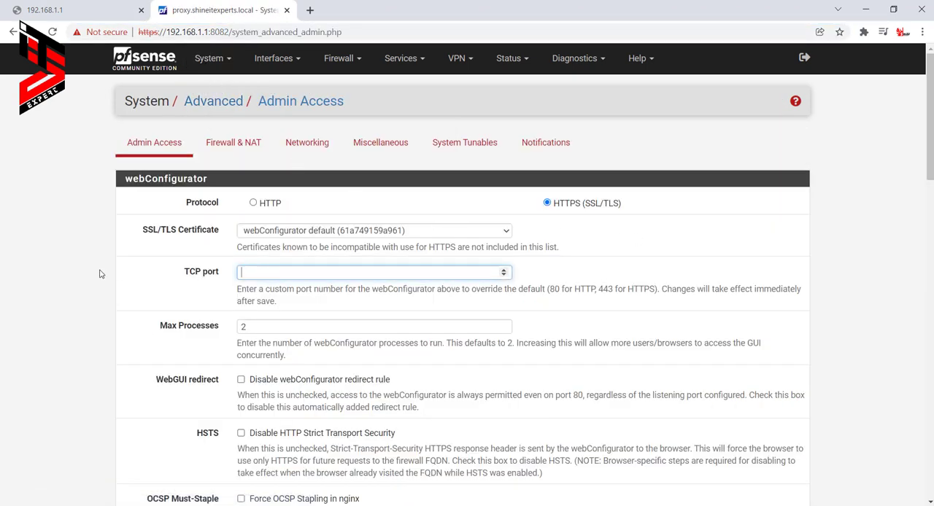
{"action": "scroll", "coordinate": [223, 288], "scroll_direction": "down", "scroll_amount": 20}
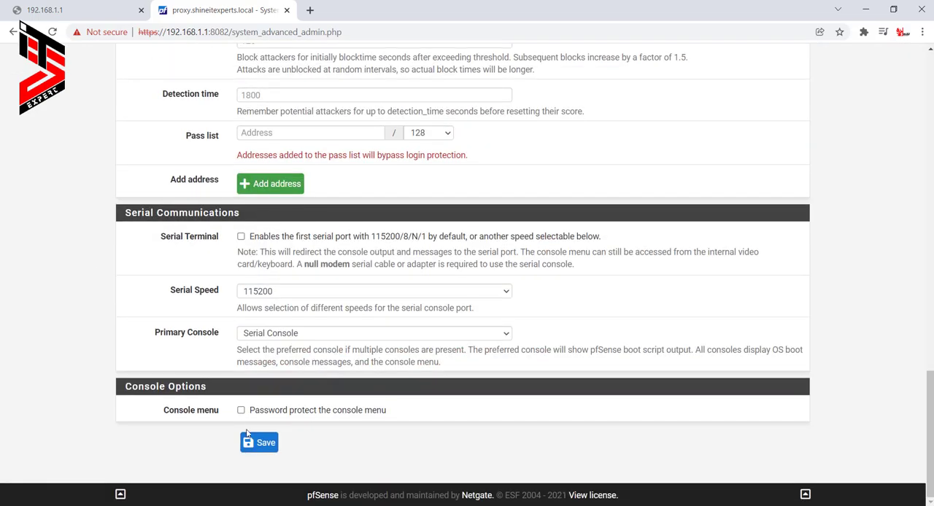
{"action": "left_click", "coordinate": [249, 440]}
{"action": "scroll", "coordinate": [296, 318], "scroll_direction": "up", "scroll_amount": 20}
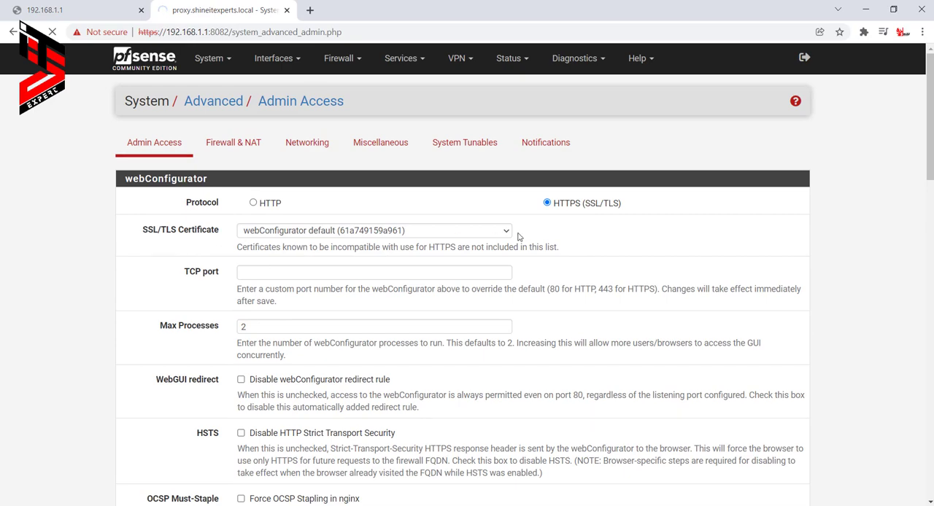
- Review the Admin Access options from webConfigurator through Secure Shell, Login Protection and Console Options, and save the page again
{"action": "scroll", "coordinate": [235, 305], "scroll_direction": "down", "scroll_amount": 1}
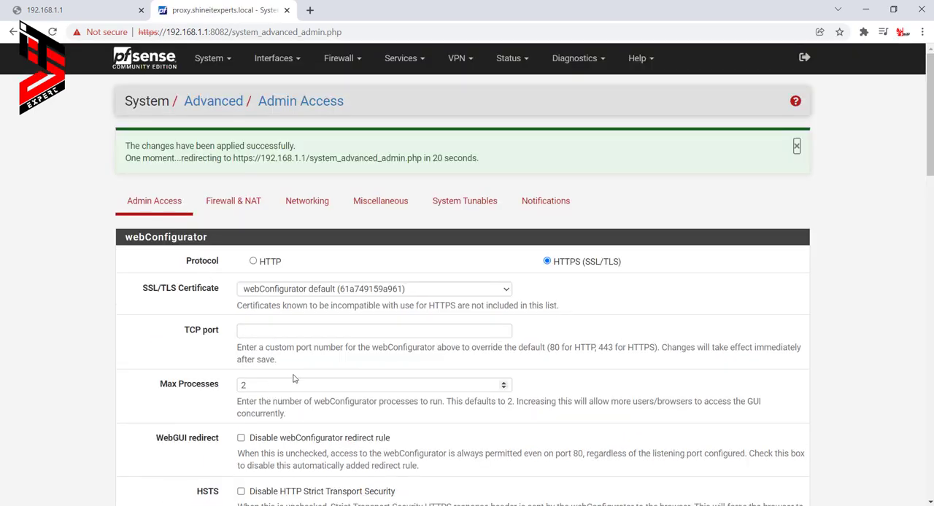
{"action": "scroll", "coordinate": [295, 378], "scroll_direction": "down", "scroll_amount": 2}
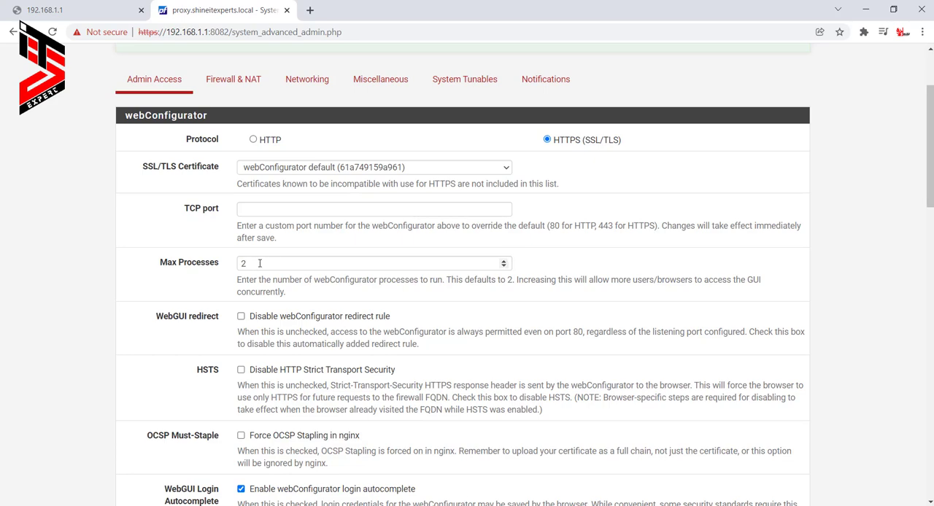
{"action": "scroll", "coordinate": [390, 258], "scroll_direction": "down", "scroll_amount": 6}
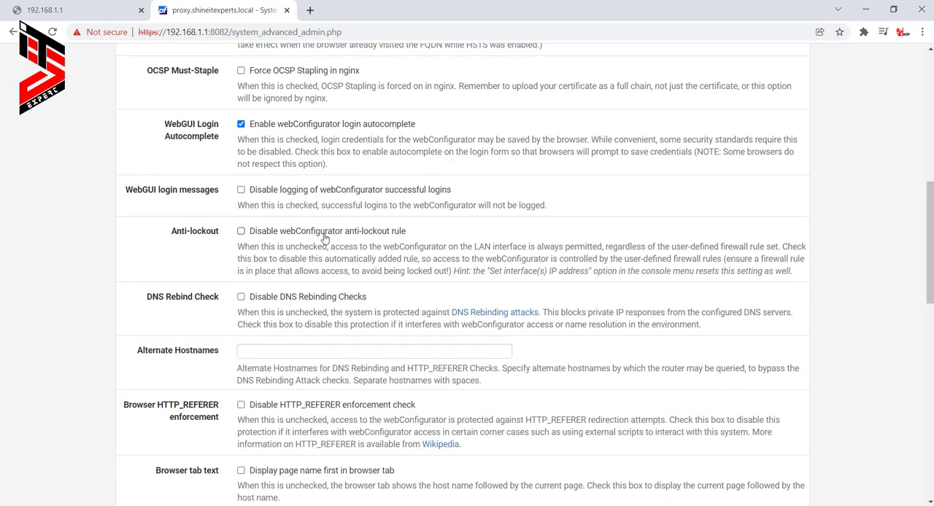
{"action": "scroll", "coordinate": [307, 289], "scroll_direction": "down", "scroll_amount": 4}
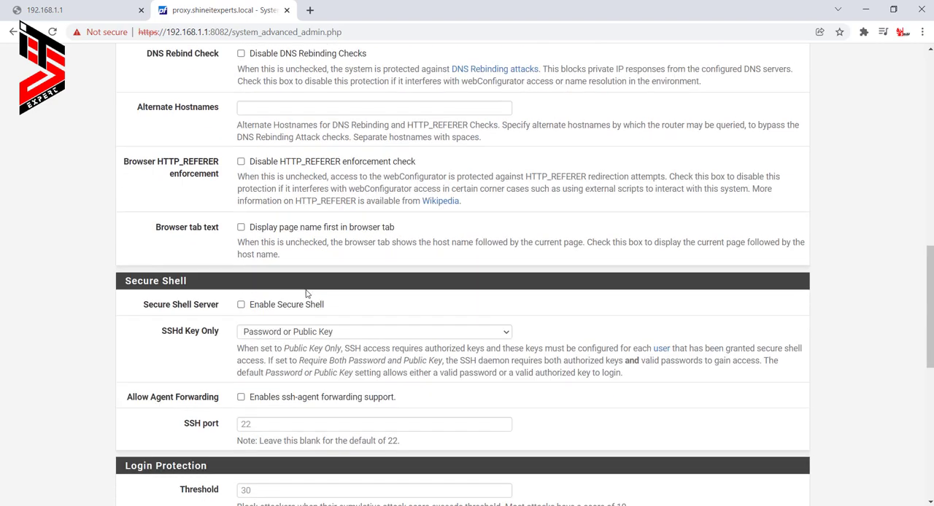
{"action": "scroll", "coordinate": [307, 294], "scroll_direction": "down", "scroll_amount": 4}
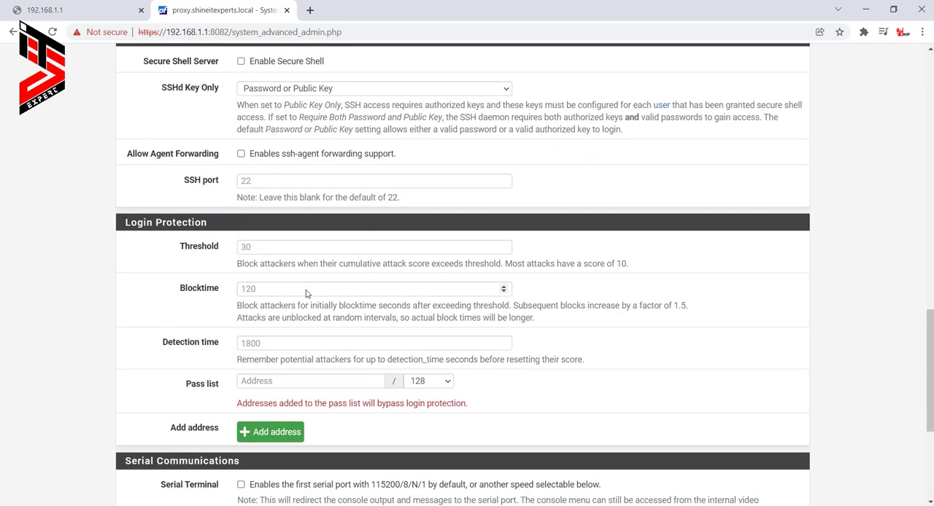
{"action": "scroll", "coordinate": [306, 292], "scroll_direction": "down", "scroll_amount": 4}
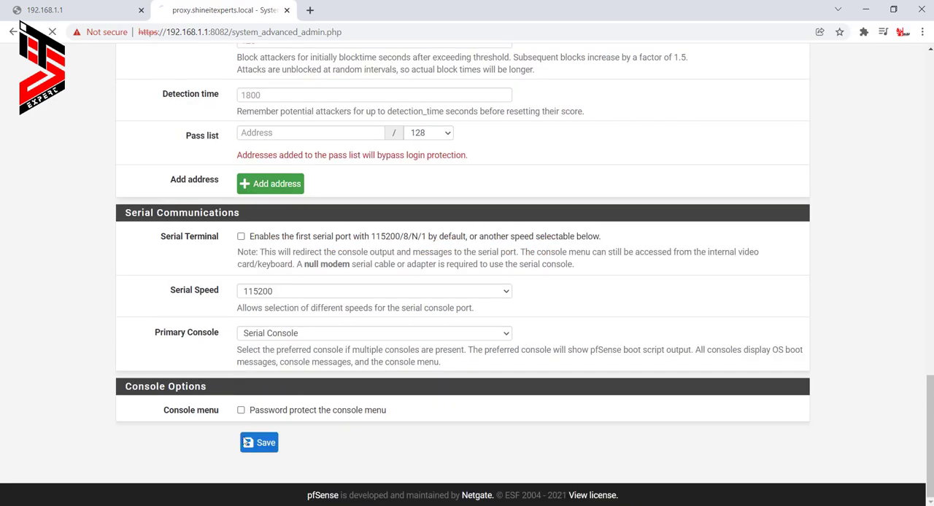
{"action": "left_click", "coordinate": [262, 451]}
{"action": "scroll", "coordinate": [212, 231], "scroll_direction": "up", "scroll_amount": 20}
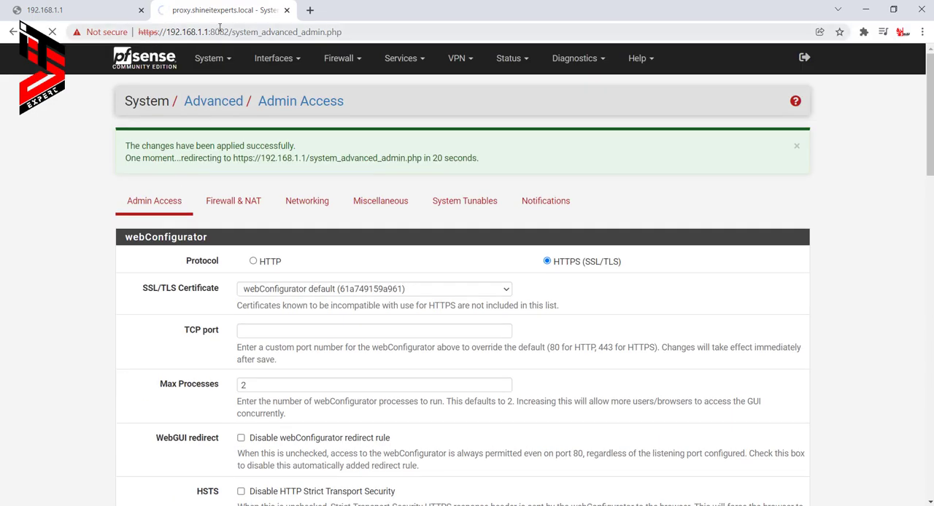
- Load the web interface at 192.168.1.1 in a new browser tab and close the tab still using port 8082
{"action": "left_click", "coordinate": [206, 65]}
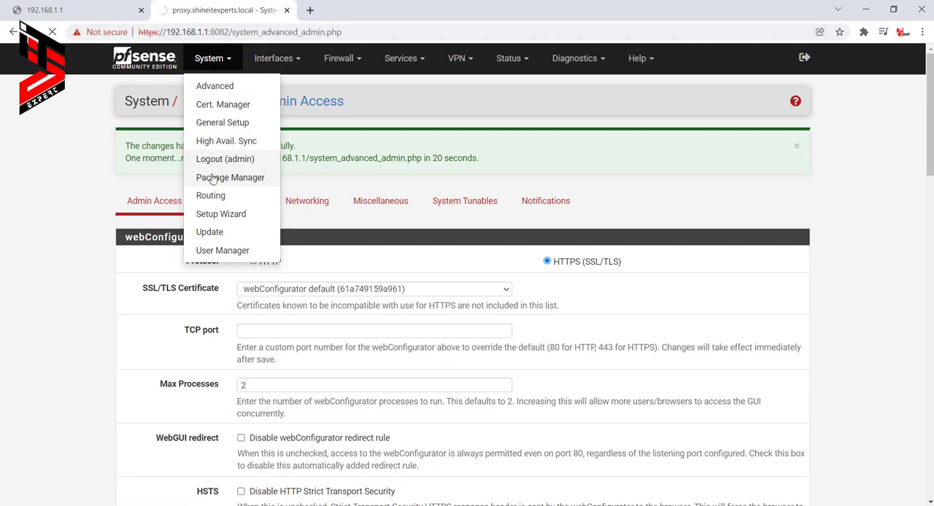
{"action": "left_click", "coordinate": [309, 9]}
{"action": "type", "text": "192.168"}
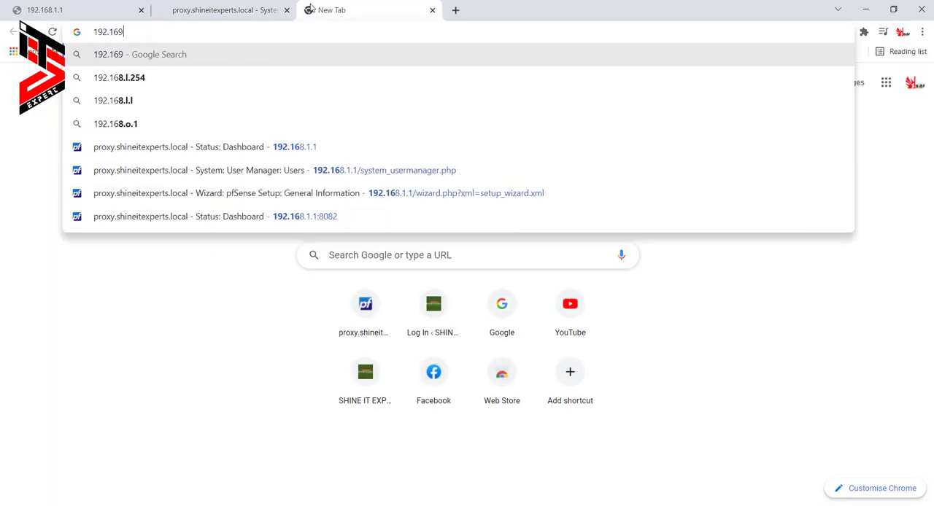
{"action": "key", "text": "BackSpace"}
{"action": "type", "text": "8.1.1"}
{"action": "key", "text": "Return"}
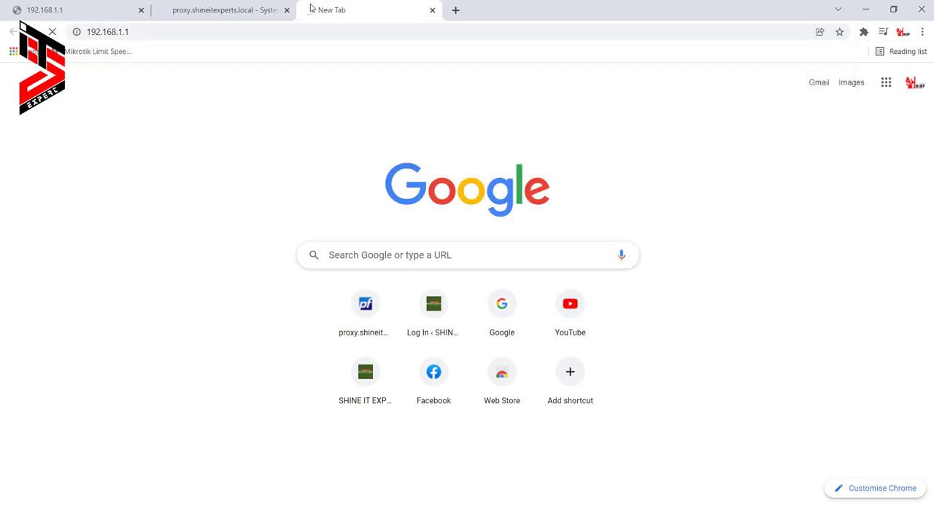
{"action": "left_click", "coordinate": [250, 7]}
{"action": "left_click", "coordinate": [348, 8]}
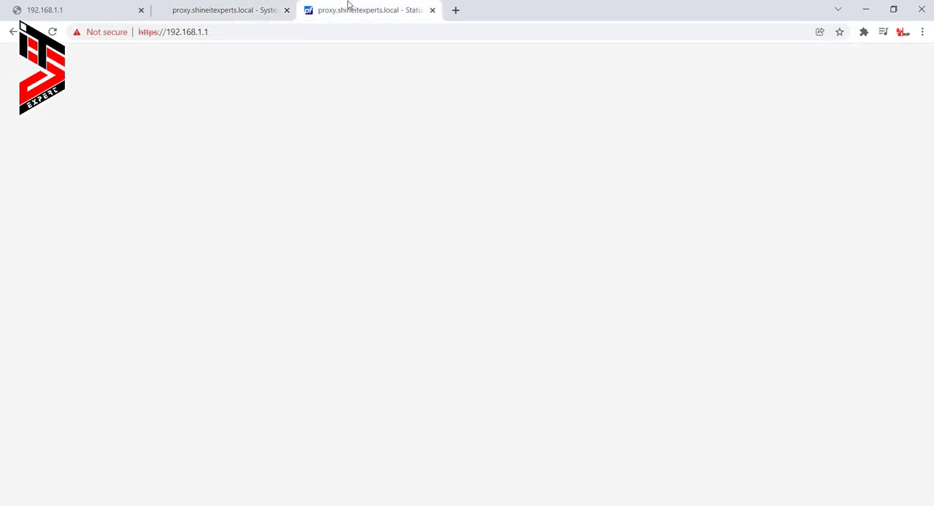
{"action": "left_click", "coordinate": [286, 11]}
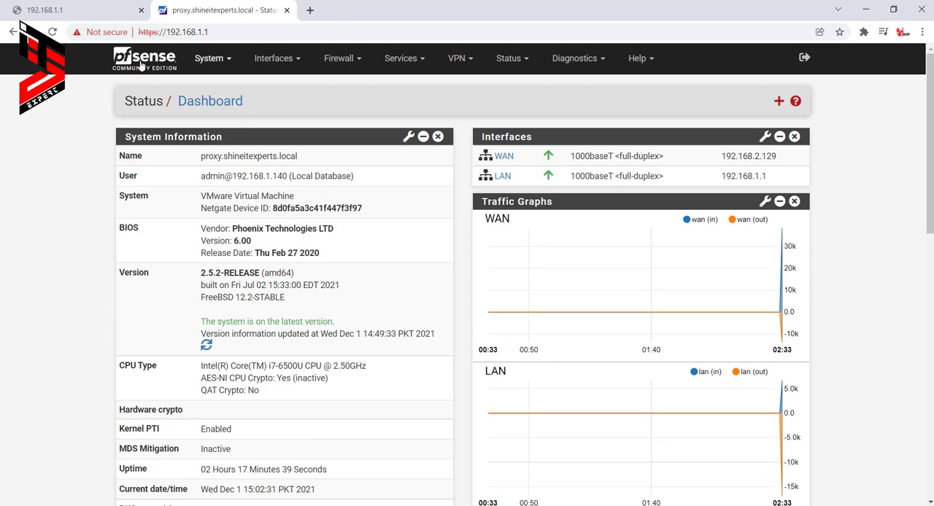
{"action": "left_click", "coordinate": [227, 32]}
{"action": "left_click", "coordinate": [226, 32]}
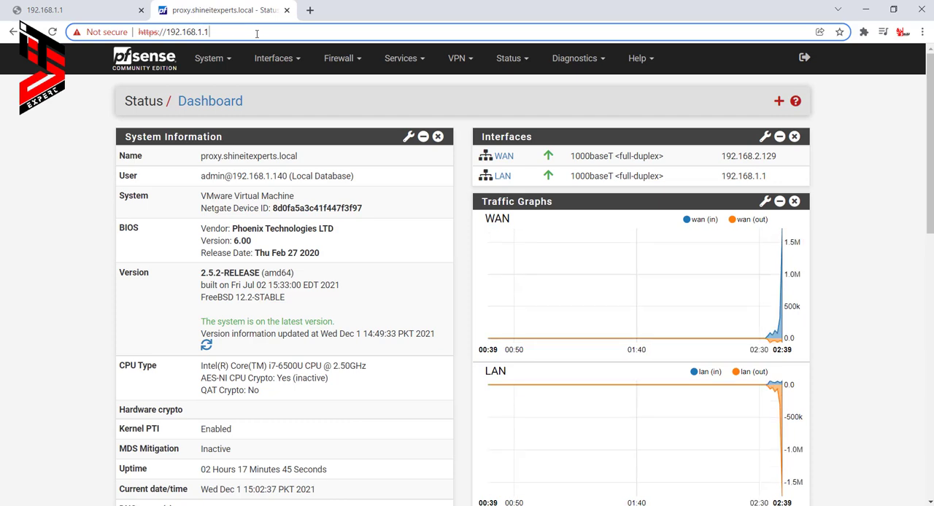
{"action": "left_click", "coordinate": [228, 63]}
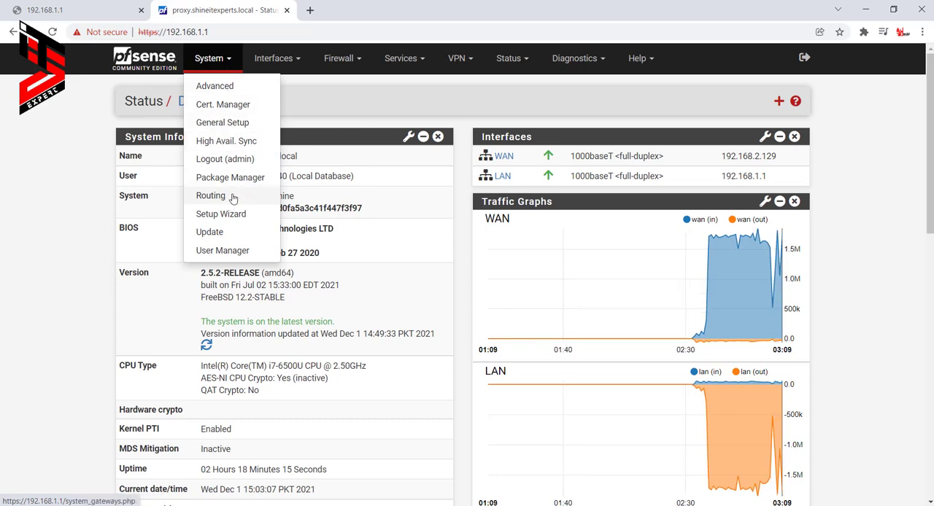
{"action": "left_click", "coordinate": [232, 60]}
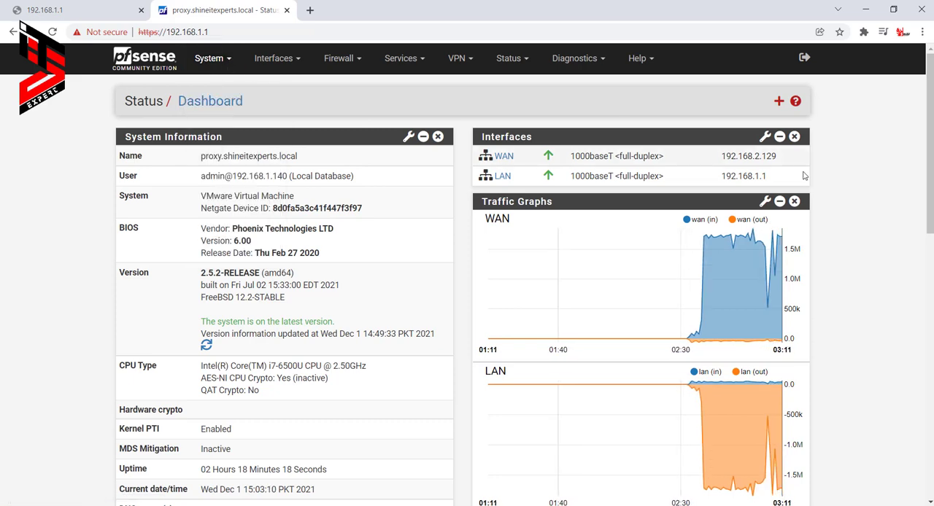